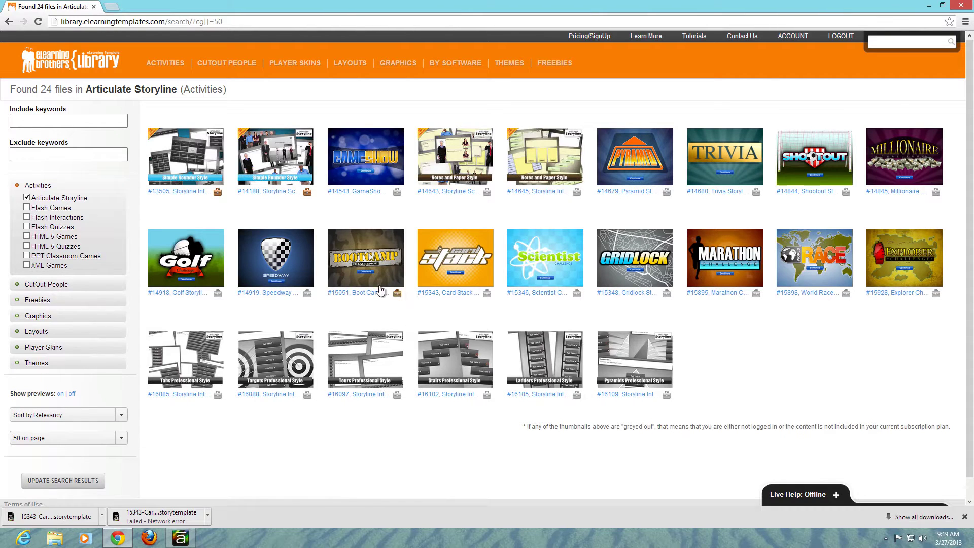
Download the Speedway Storyline Game .storytemplate file from its product page.
left_click(302, 254)
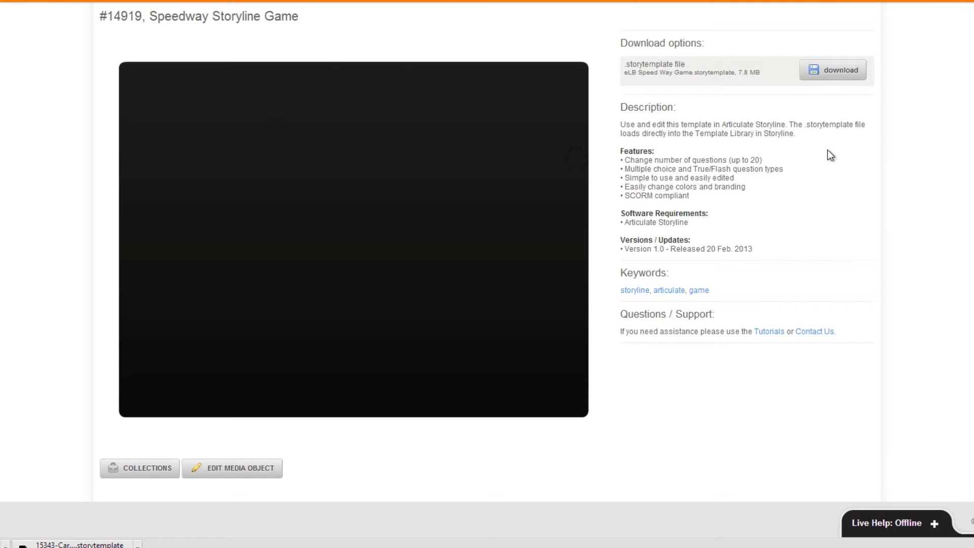
left_click(836, 76)
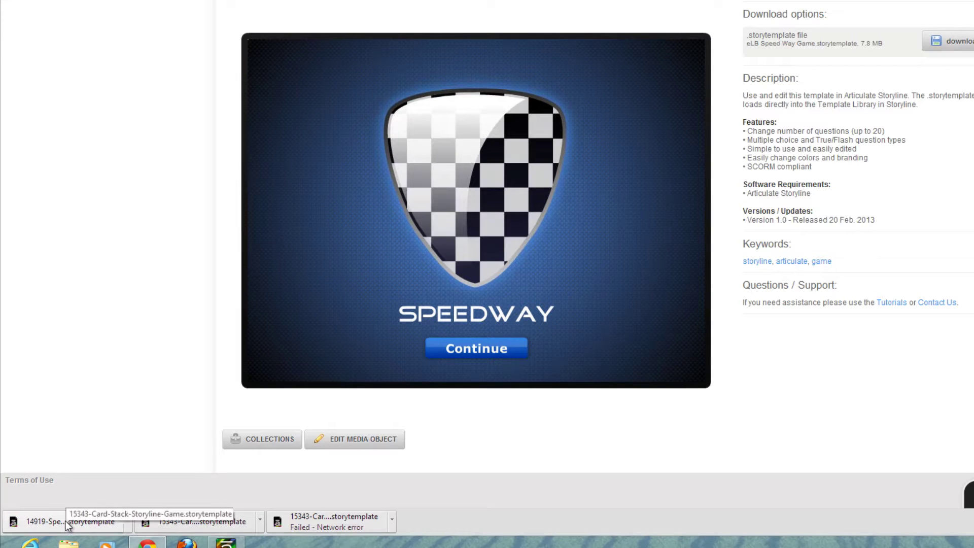
Open the downloaded Speedway template and show the Downloads folder in File Explorer.
left_click(68, 524)
left_click(75, 544)
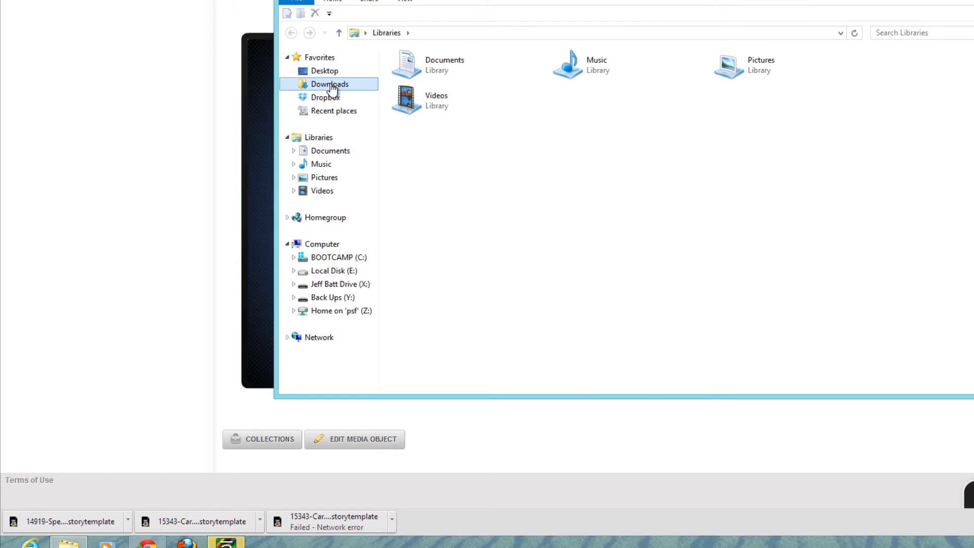
left_click(330, 85)
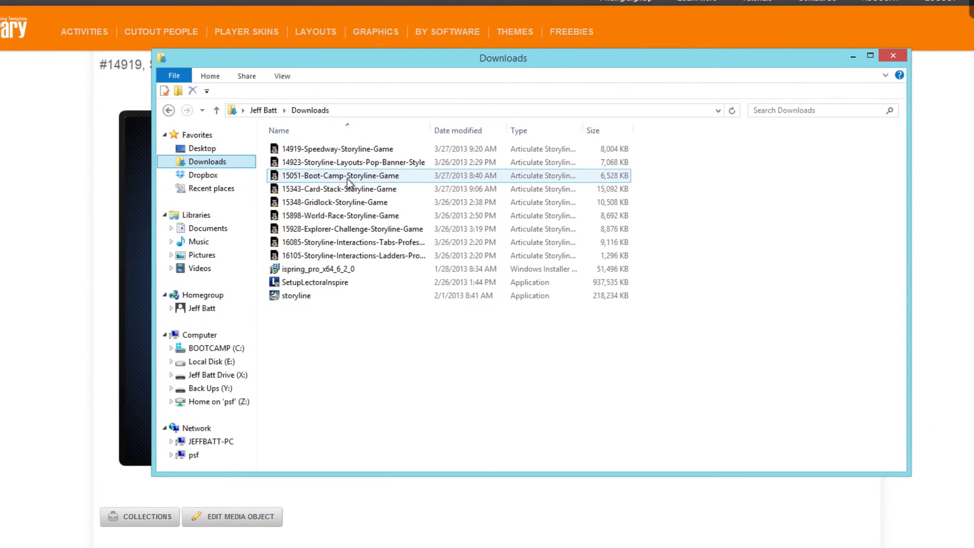
left_click(347, 179)
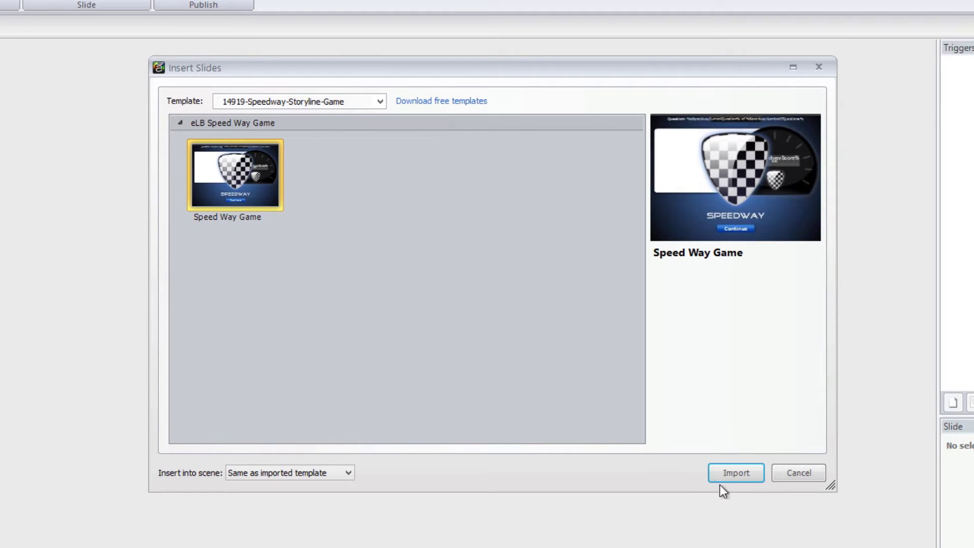
Cancel the import, create a new blank project, open slide 1.1, and begin adding a new slide.
left_click(810, 472)
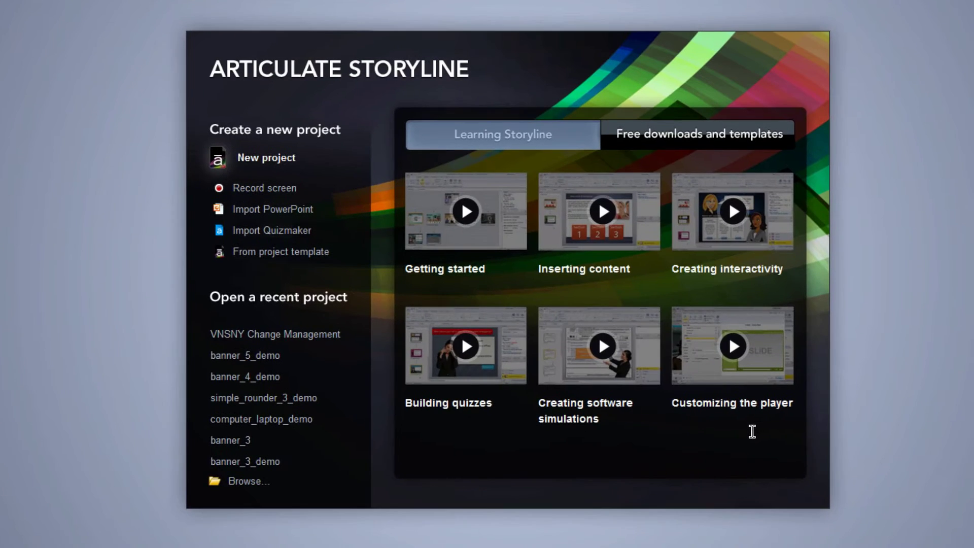
left_click(252, 153)
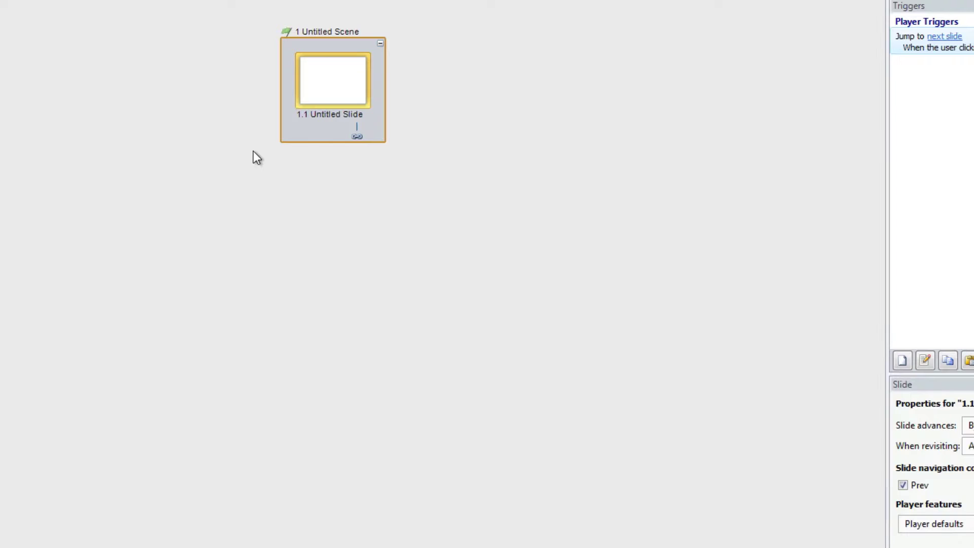
double_click(347, 100)
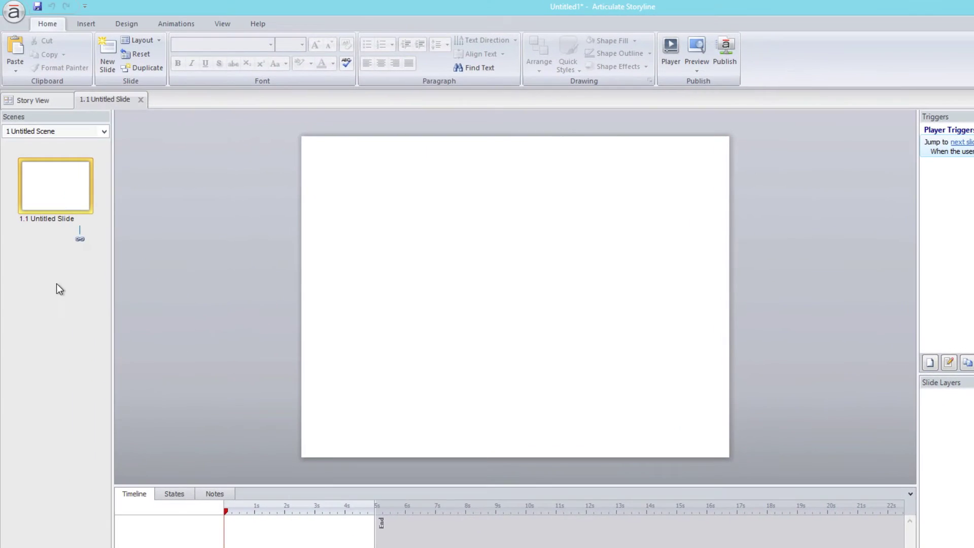
right_click(61, 282)
left_click(81, 284)
Browse the Insert Slides template list, keep the Speedway template, and return to the Downloads window.
left_click(474, 162)
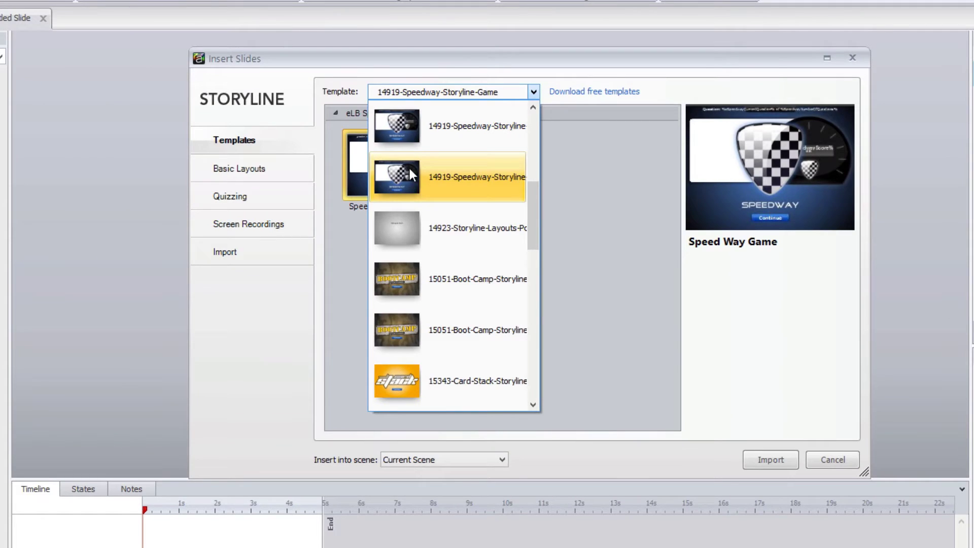
left_click(445, 187)
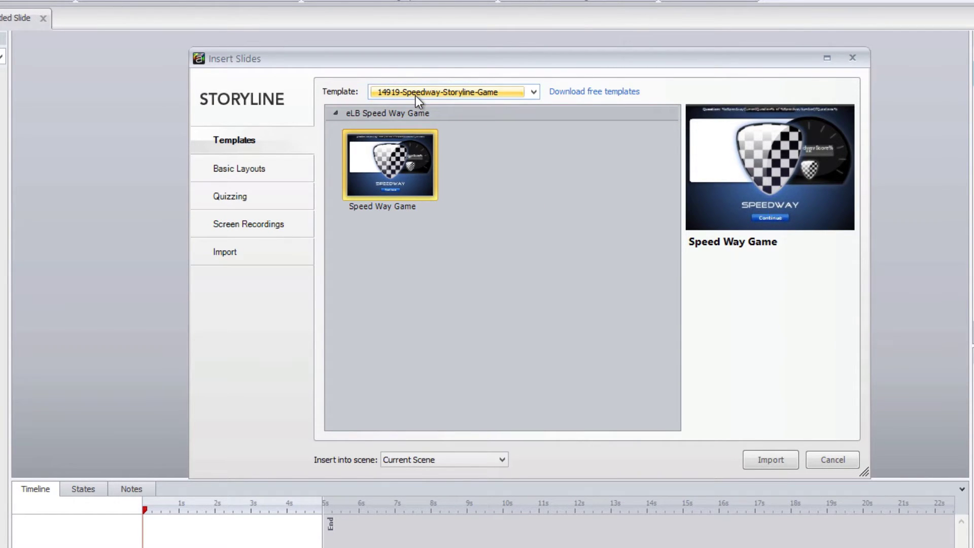
scroll(416, 96, "down", 1)
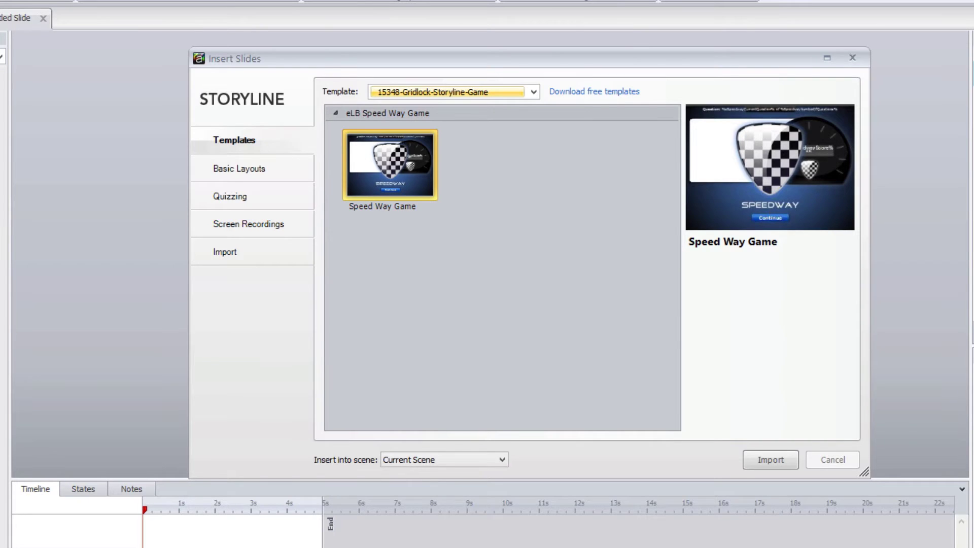
key("alt+Tab")
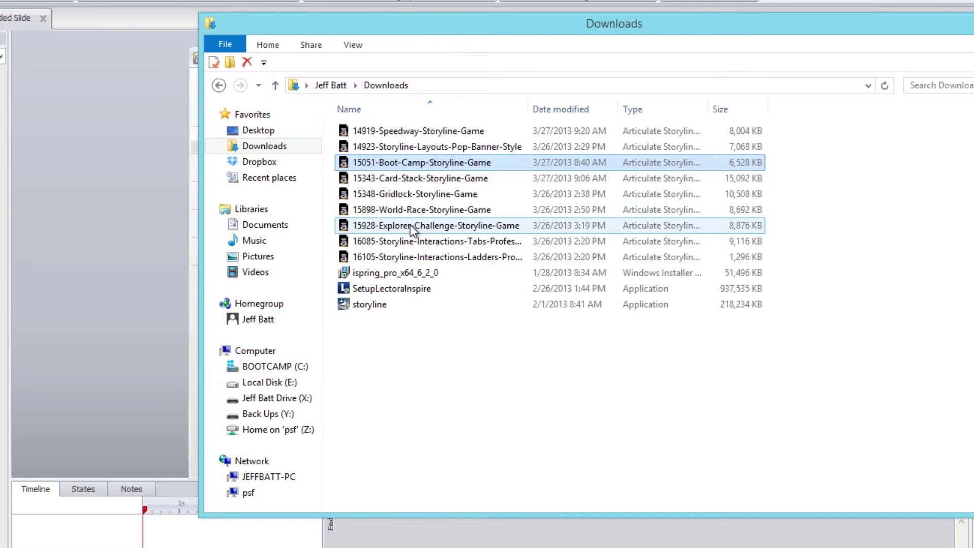
Select the nine template files, from 16105 through 14919, and delete them.
left_click(399, 256)
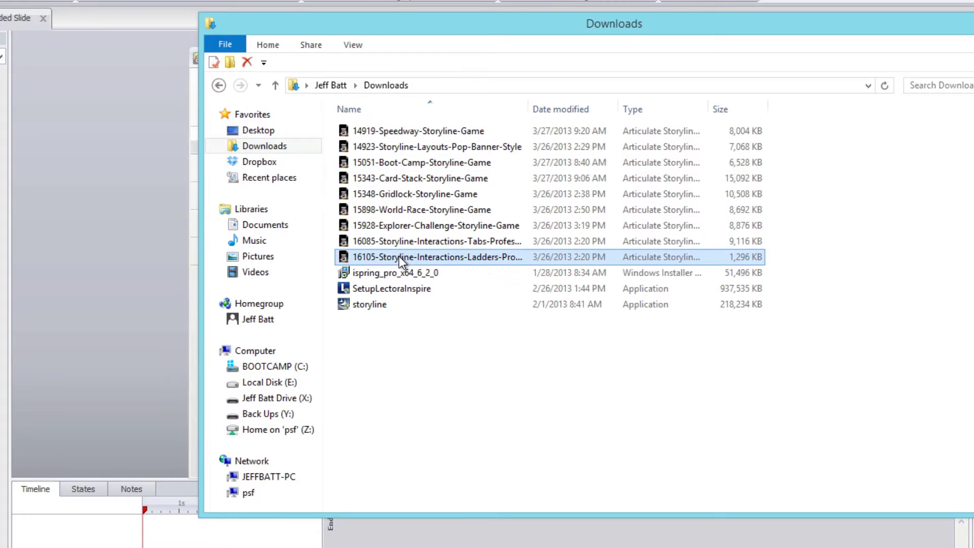
left_click(404, 128, "shift")
right_click(403, 127)
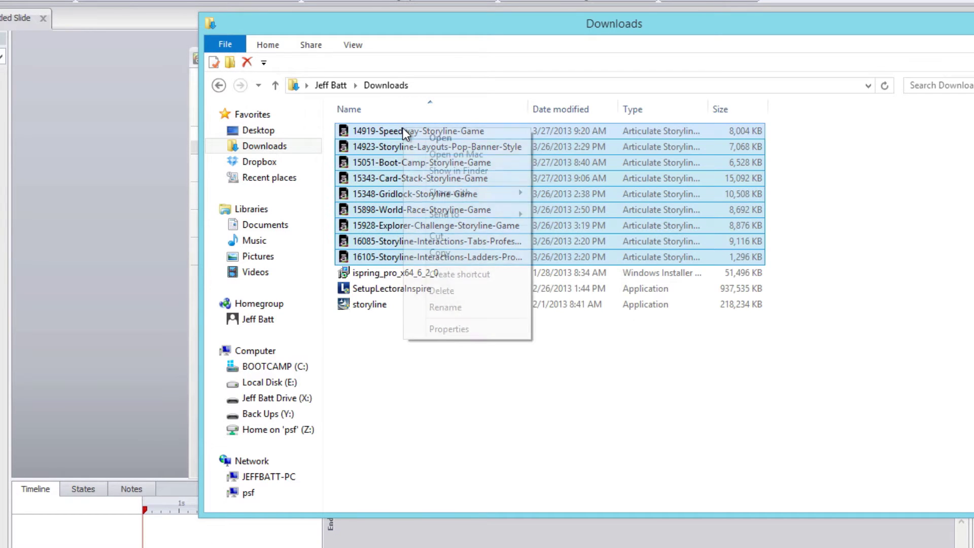
left_click(441, 291)
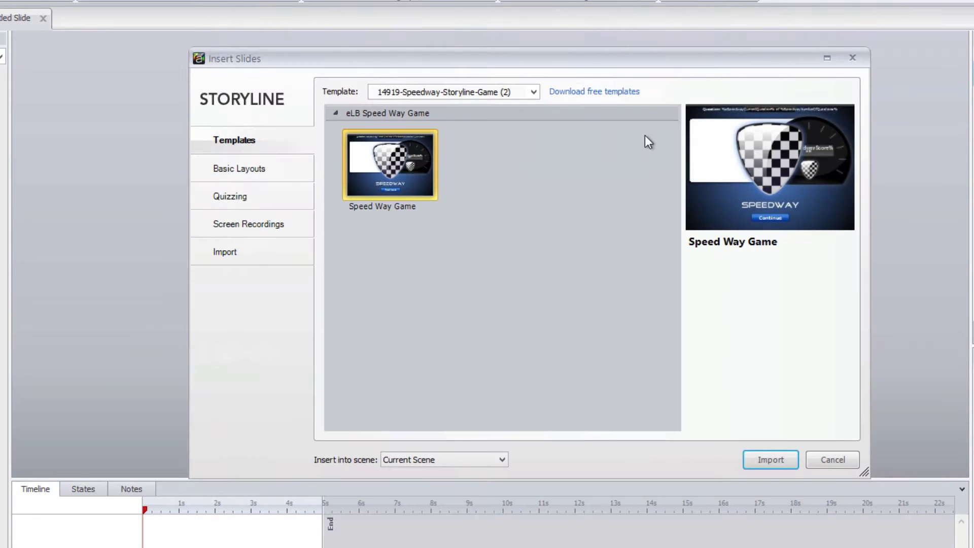
Keep Speedway (2) as the template, cancel Insert Slides without importing, and open File Explorer.
left_click(473, 93)
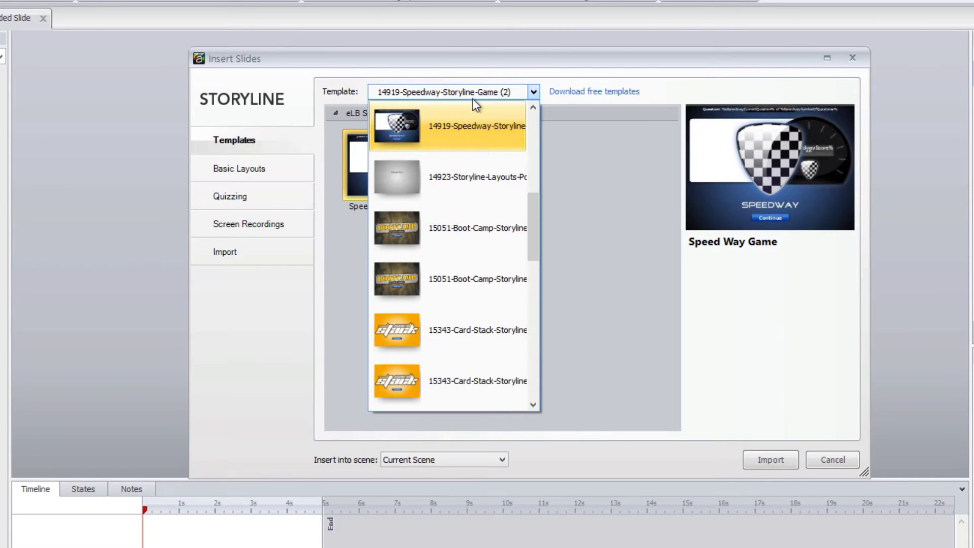
mouse_move(538, 222)
left_mouse_down()
mouse_move(546, 172)
mouse_move(540, 221)
left_mouse_up()
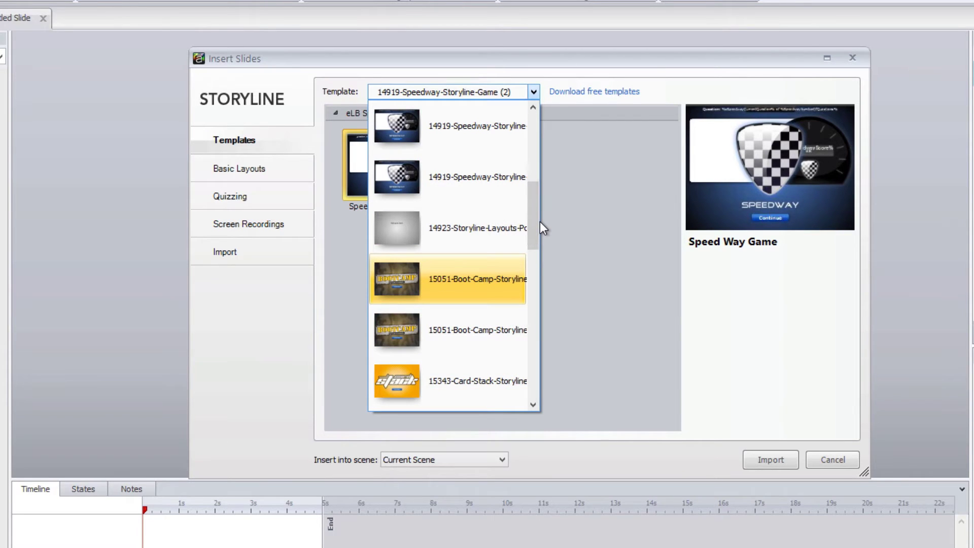
left_click(584, 204)
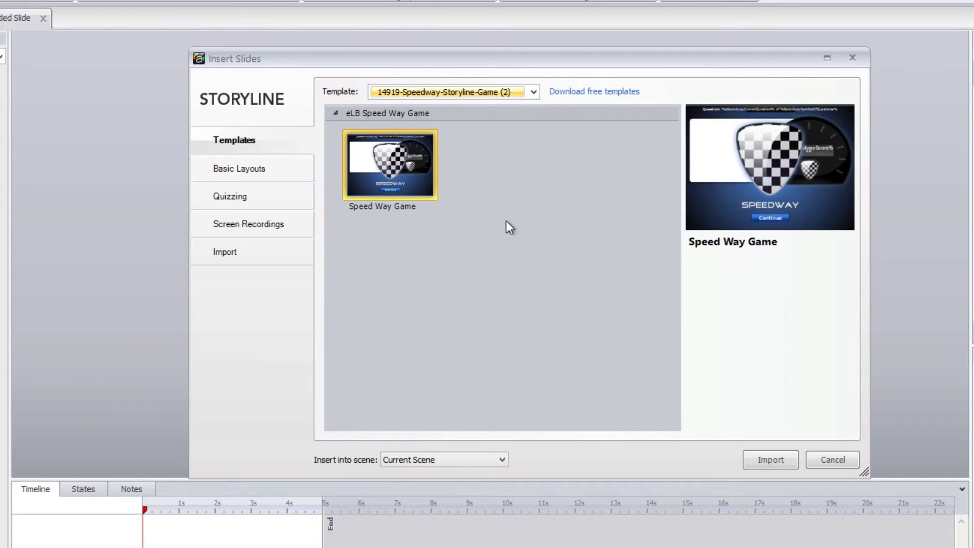
left_click(842, 462)
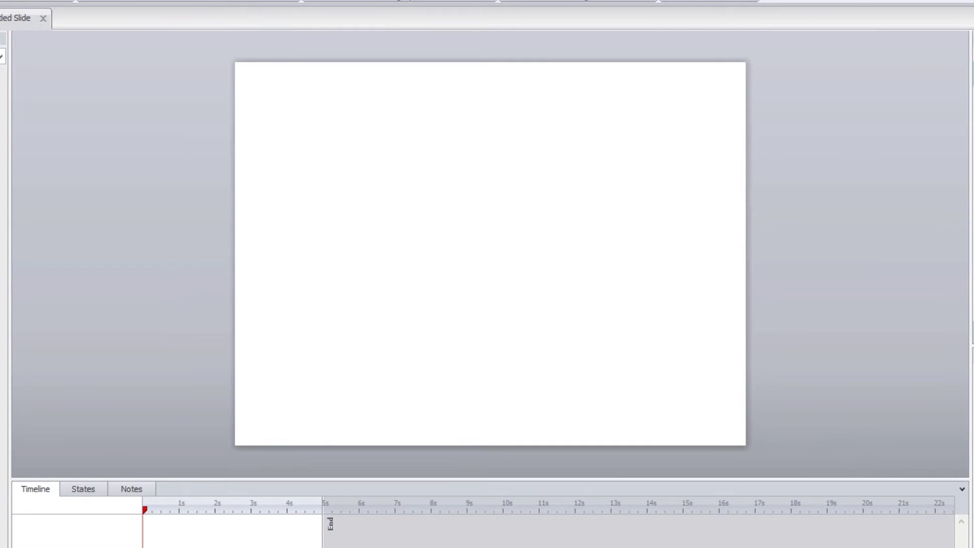
key("super+e")
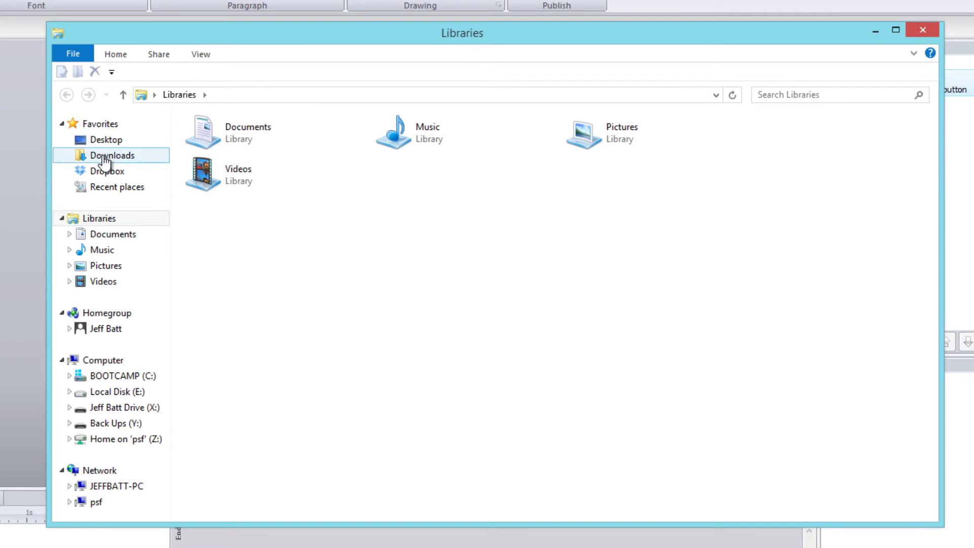
Navigate to Documents > My Articulate Projects > Storyline Templates.
left_click(127, 236)
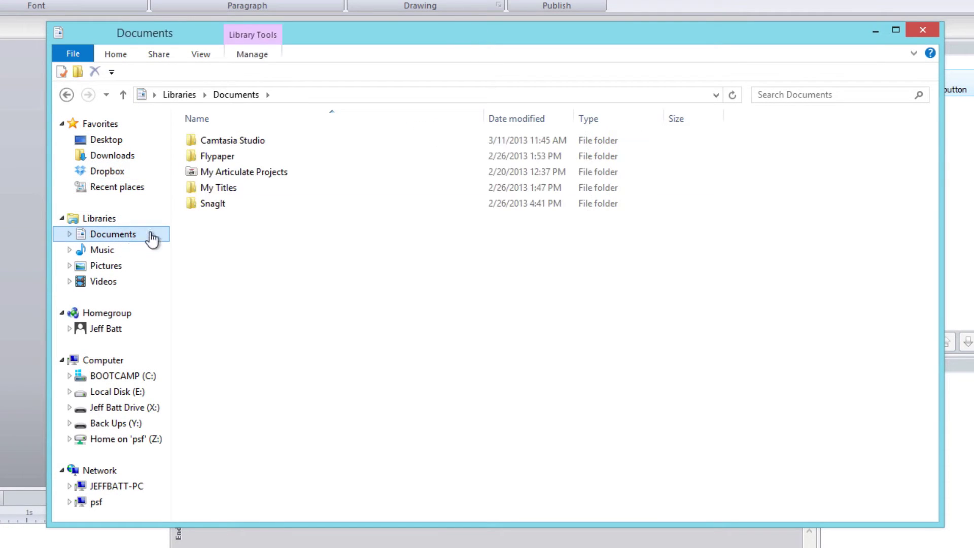
left_click(215, 175)
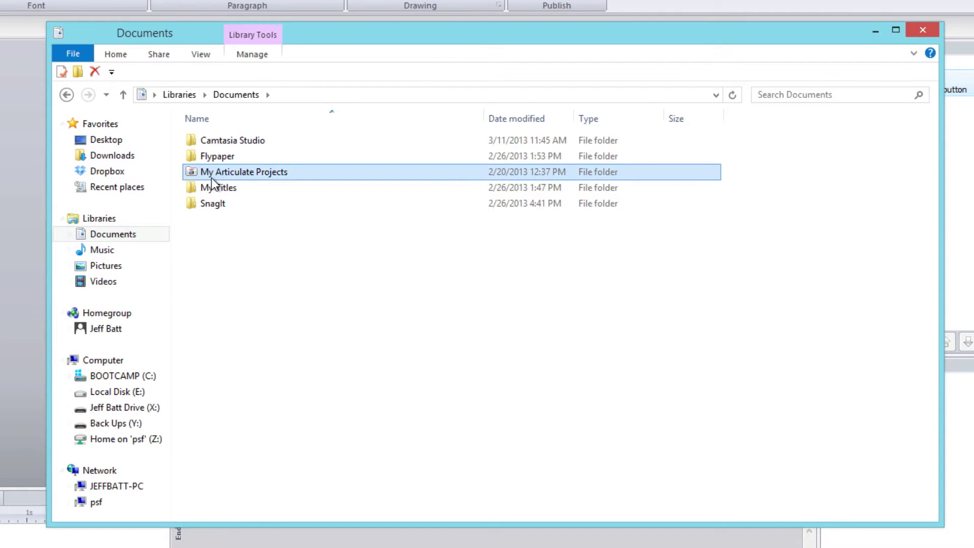
double_click(294, 174)
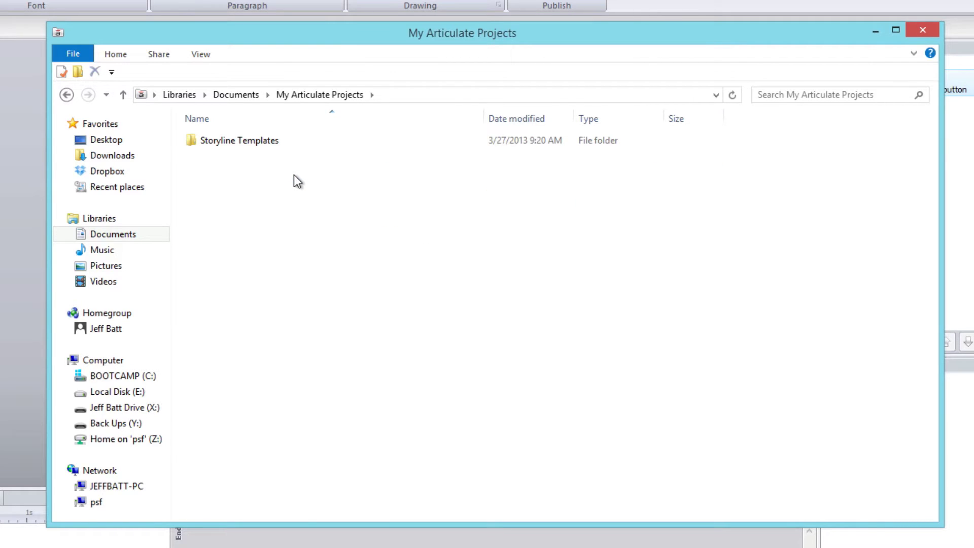
left_click(223, 144)
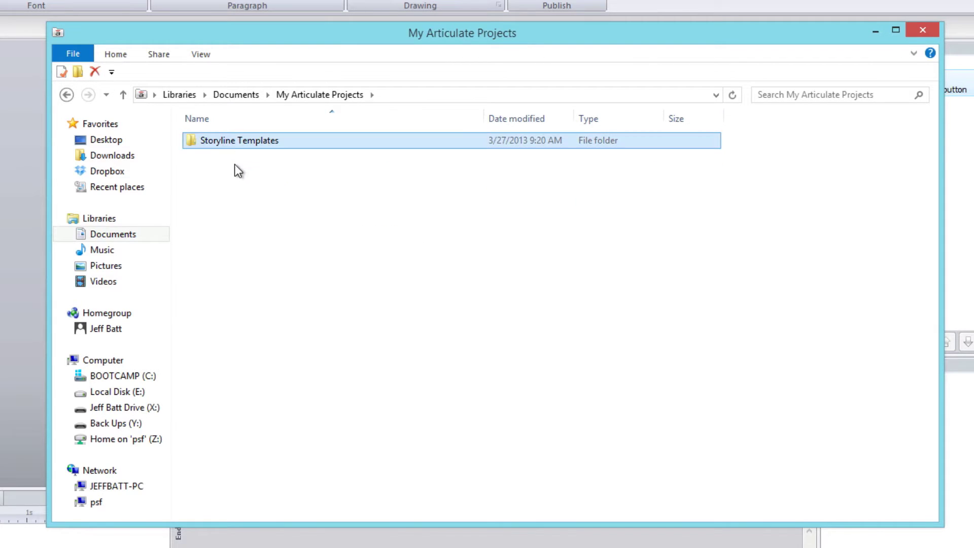
double_click(288, 141)
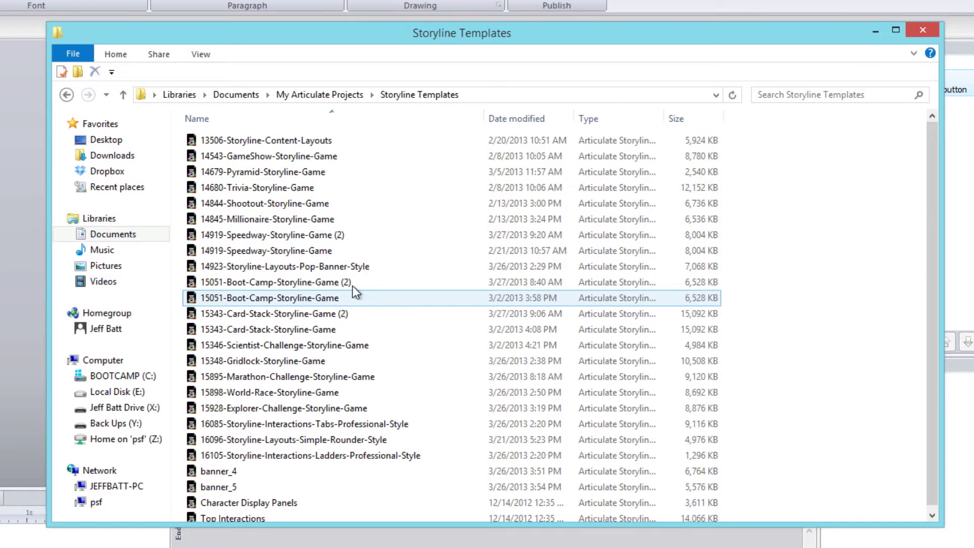
Pick out the Speedway, Boot Camp and Card Stack (2) duplicate template files.
left_click(357, 286)
left_click(355, 319)
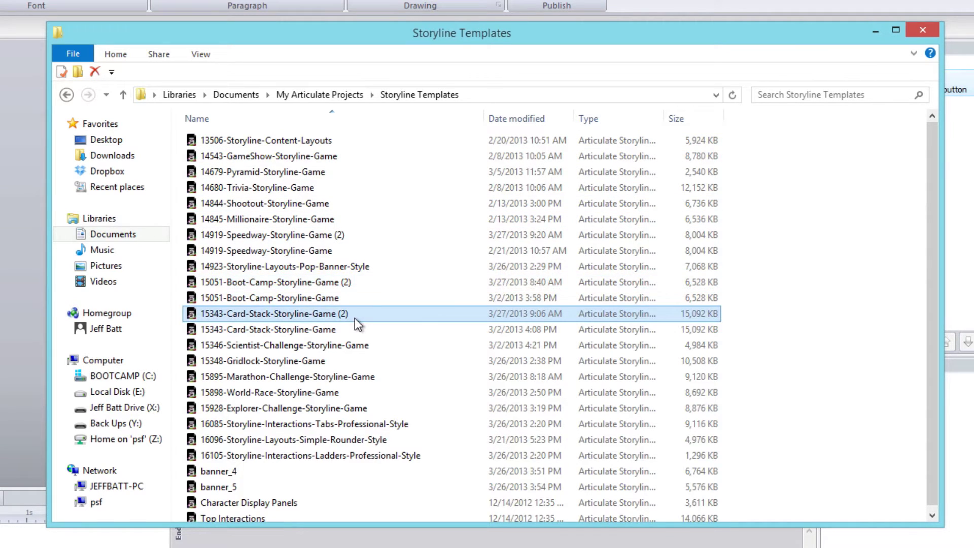
left_click(367, 280)
left_click(379, 244)
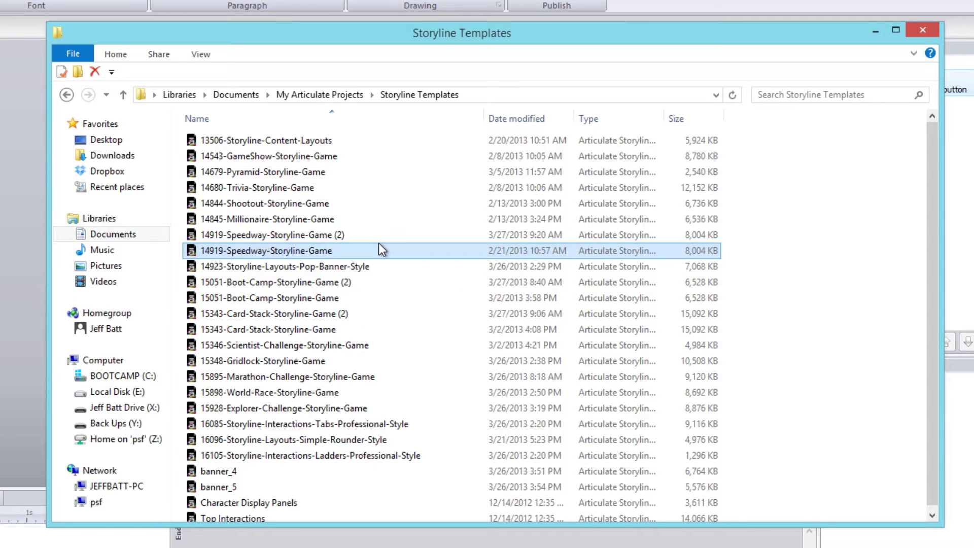
left_click(388, 237)
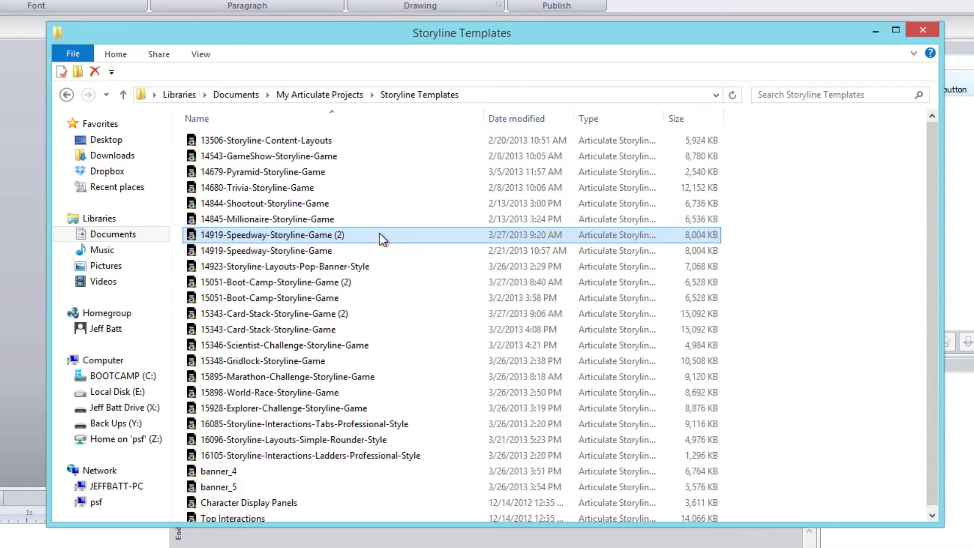
left_click(368, 287)
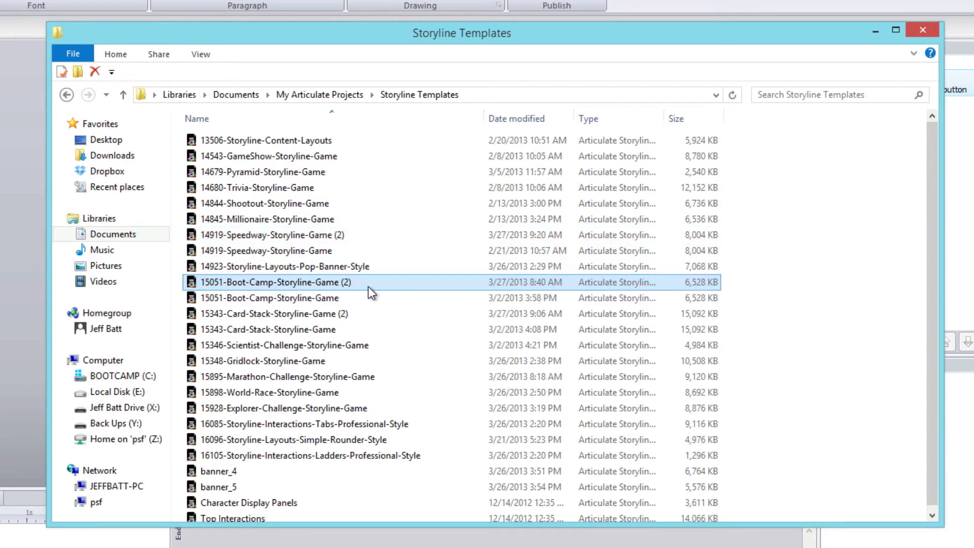
key("super")
key("super")
Delete the Speedway (2), Boot Camp (2) and Card Stack (2) template files one by one.
left_click(361, 235)
right_click(361, 233)
left_click(428, 419)
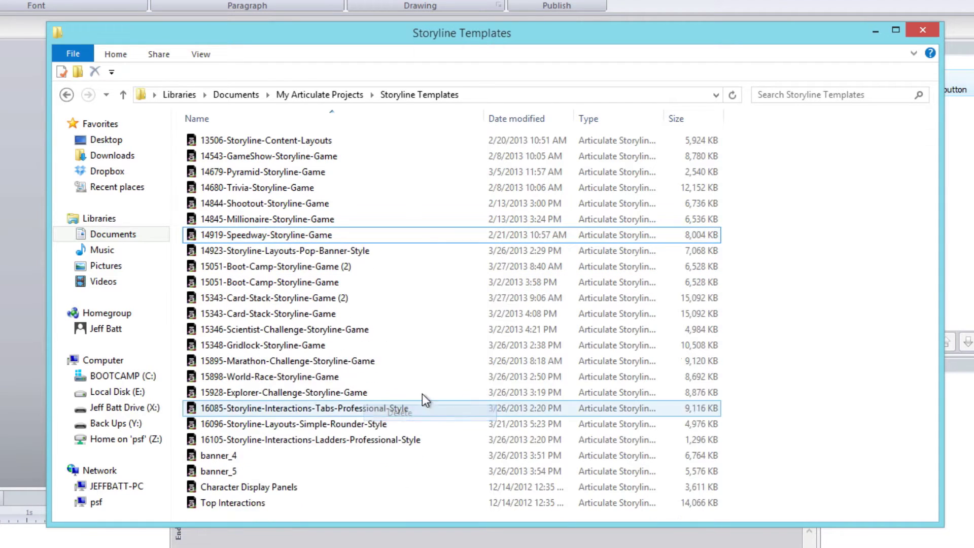
right_click(374, 269)
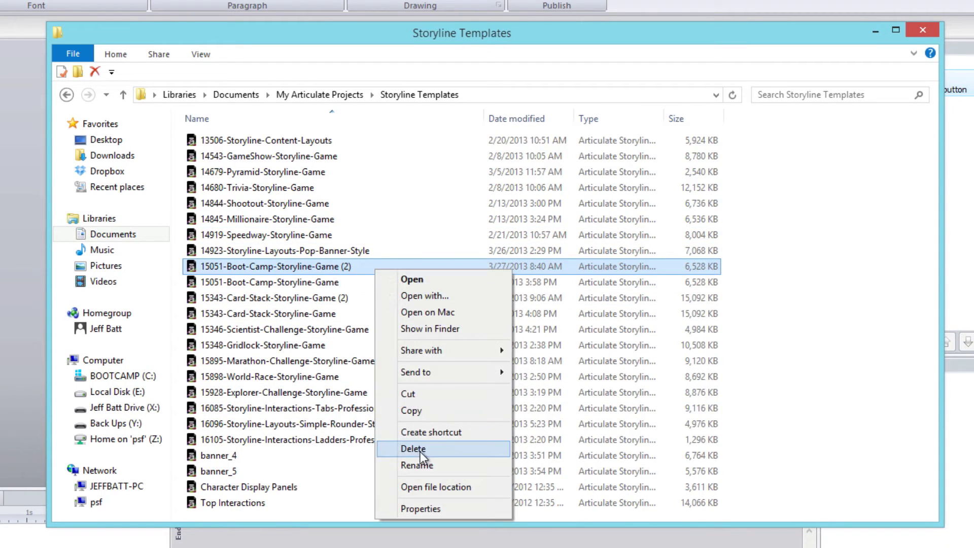
left_click(419, 450)
left_click(378, 279)
right_click(376, 282)
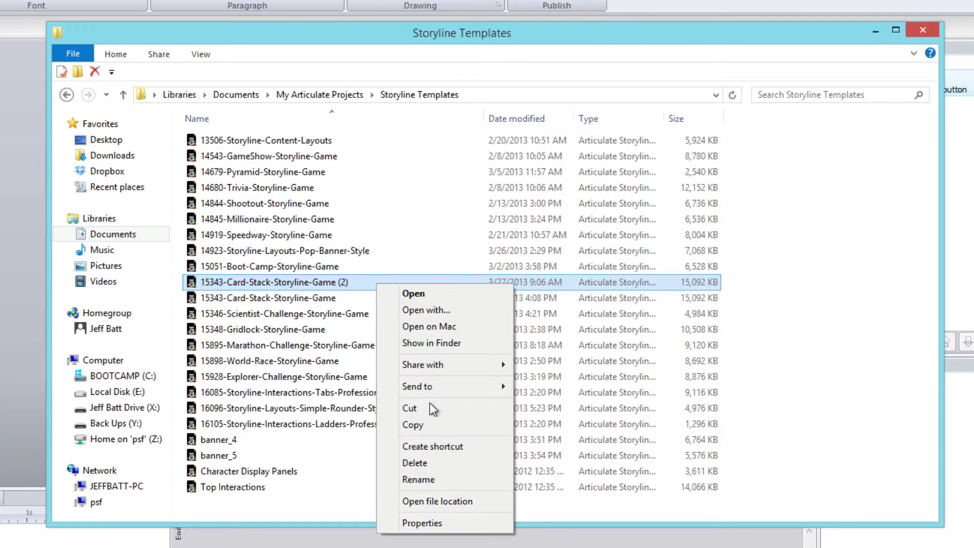
left_click(429, 459)
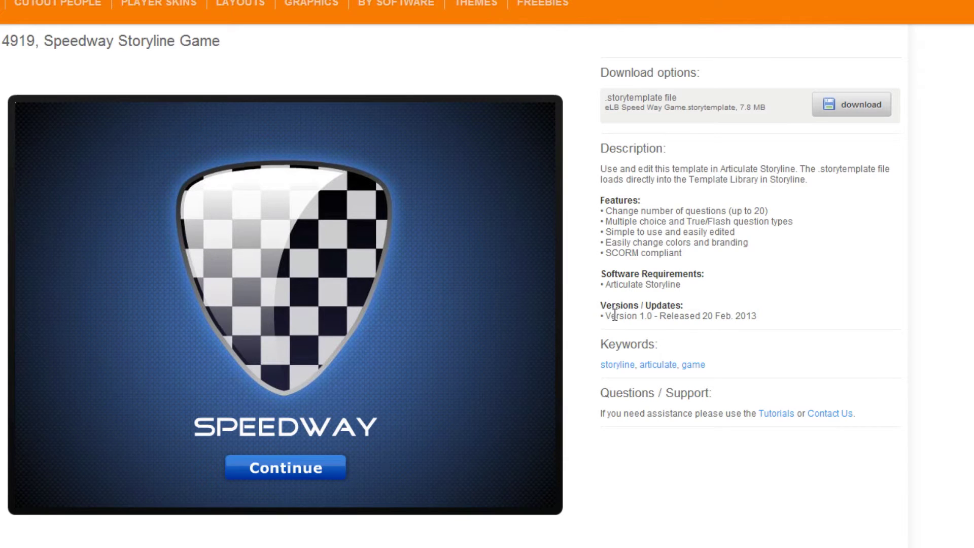
Highlight the Speedway Versions / Updates heading and release line, then return to Storyline Templates.
left_click_drag(600, 304, 700, 307)
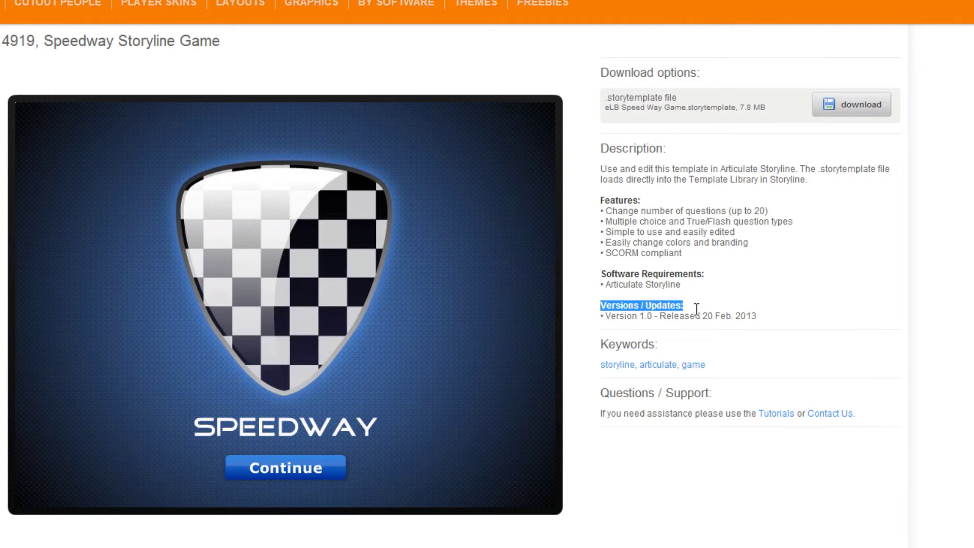
left_click(730, 316)
left_click_drag(757, 315, 603, 316)
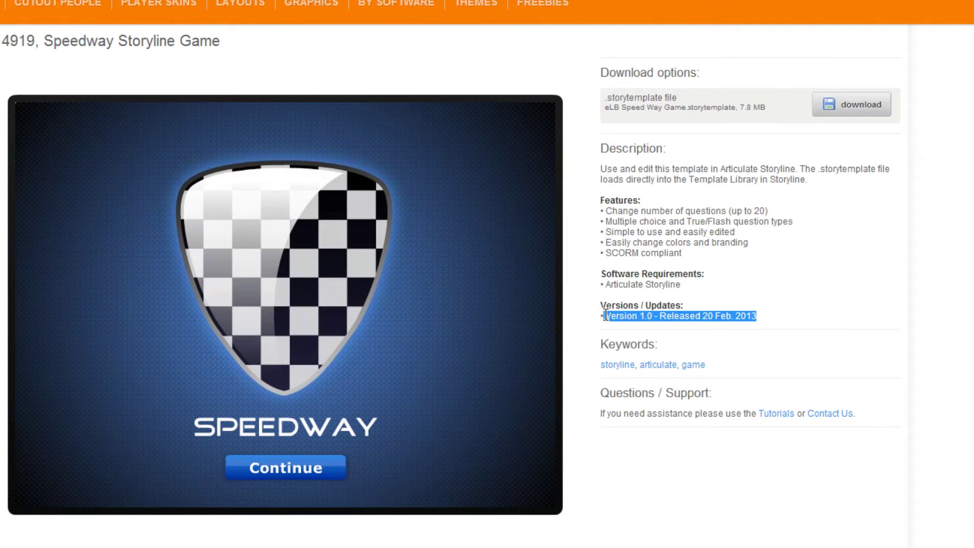
left_click(776, 322)
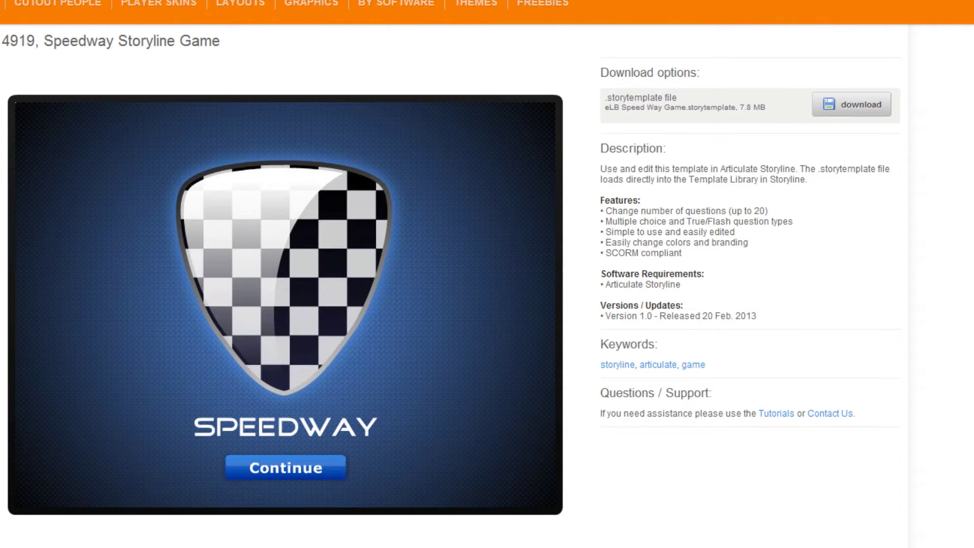
key("alt+Tab")
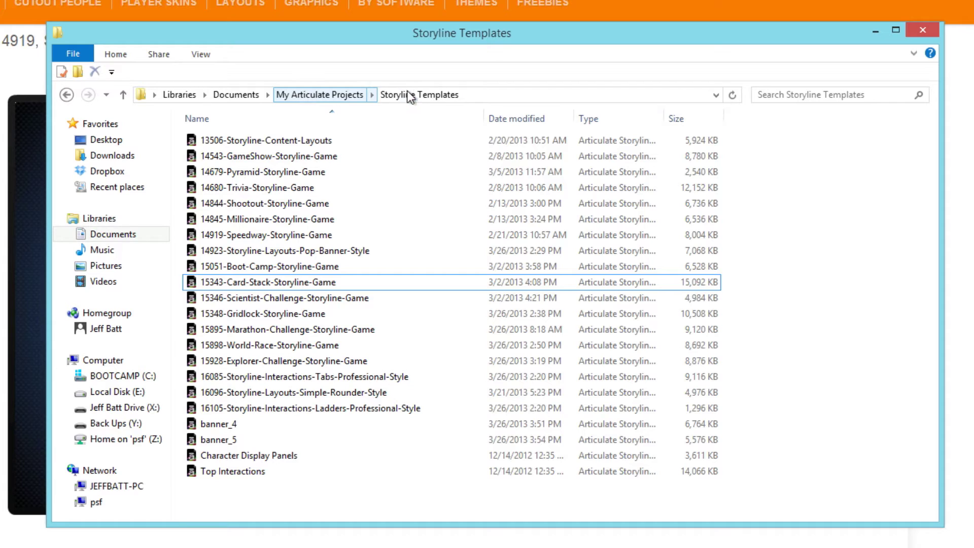
Select the Card Stack and Boot Camp templates, right-click Speedway, then return to Storyline.
left_click(319, 285)
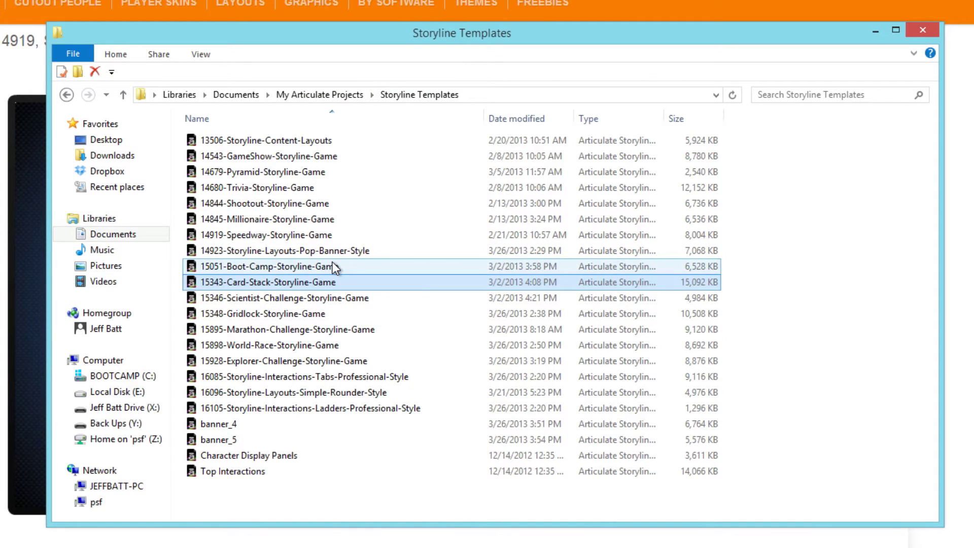
left_click(333, 262)
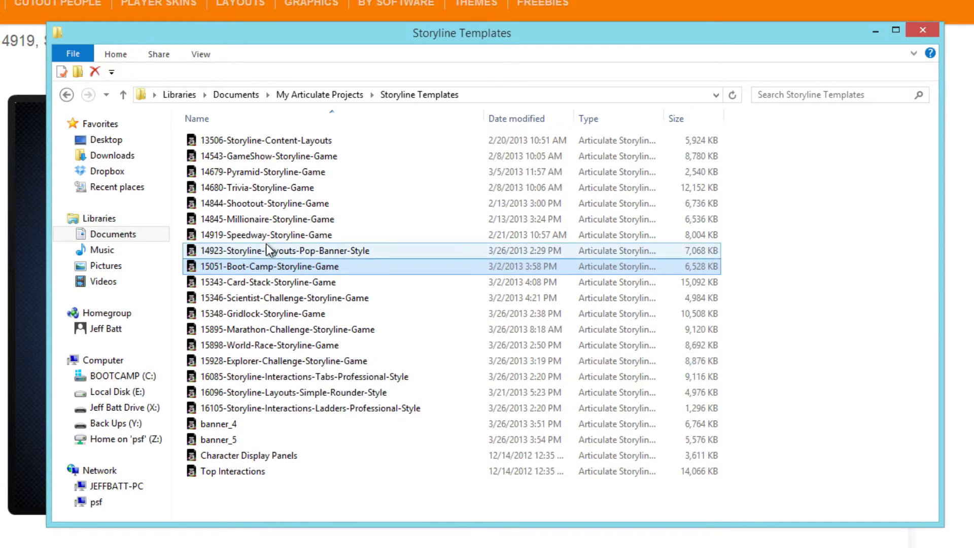
right_click(288, 236)
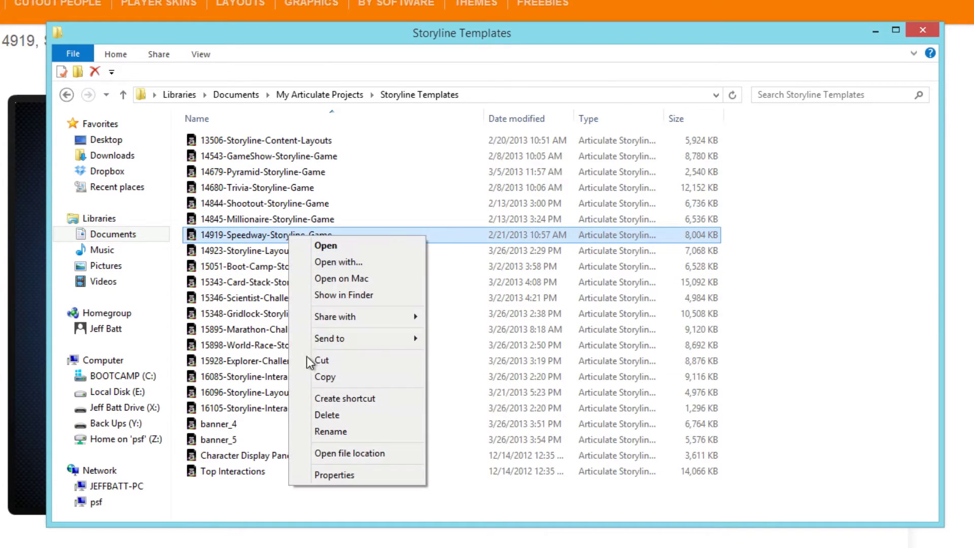
left_click(345, 424)
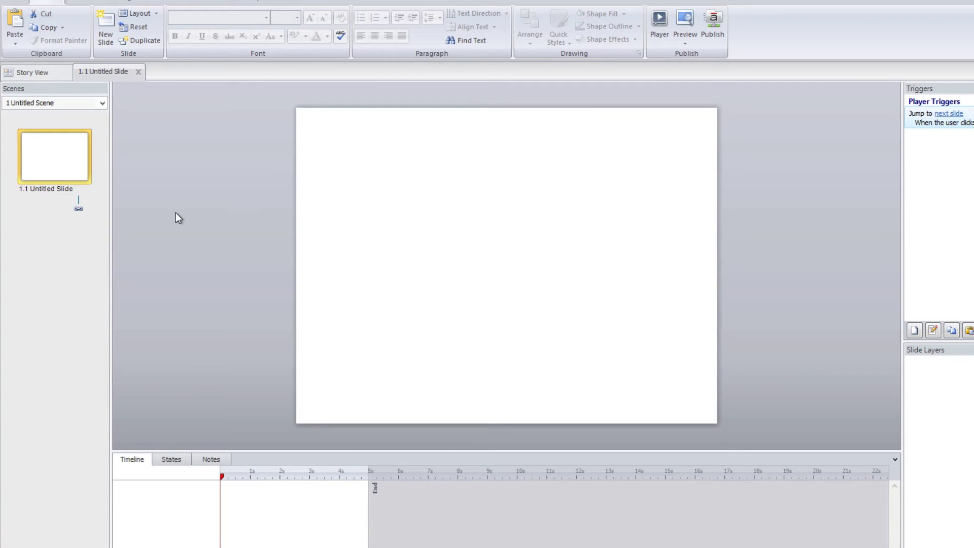
Reopen the Insert Slides dialog from the slide panel and expand the Template list.
right_click(83, 249)
left_click(485, 346)
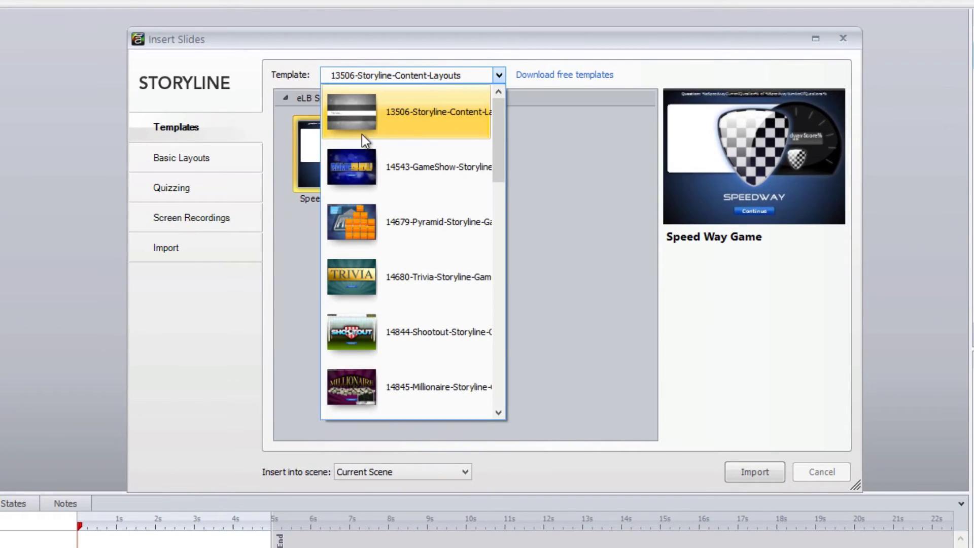
left_click_drag(499, 156, 498, 211)
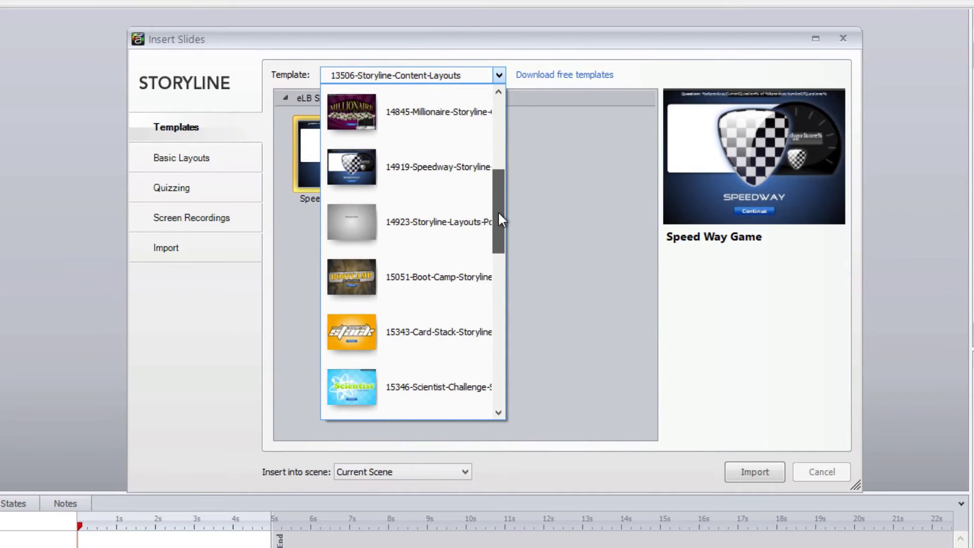
Choose the 14919-Speedway-Storyline-Game template, select its Speed Way Game slide, and import it.
left_click(451, 173)
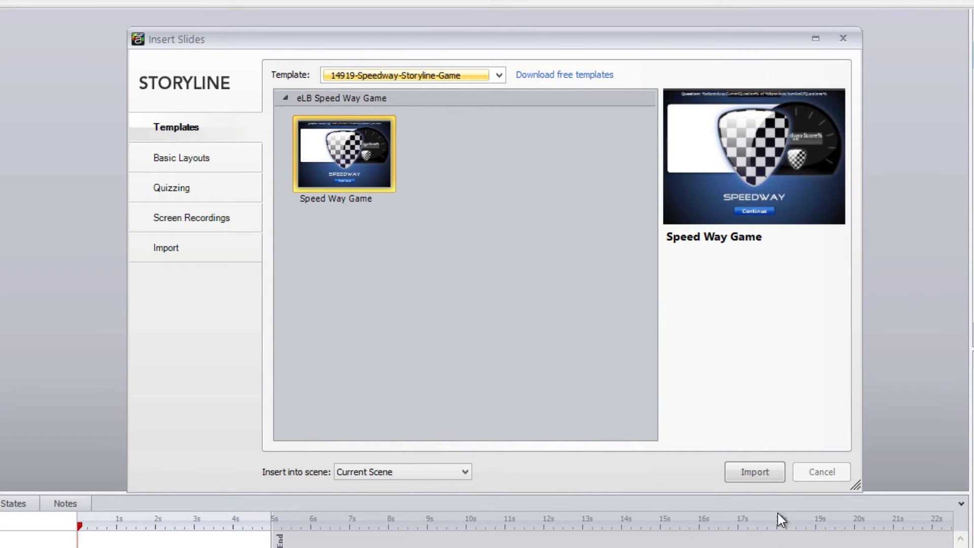
left_click(761, 472)
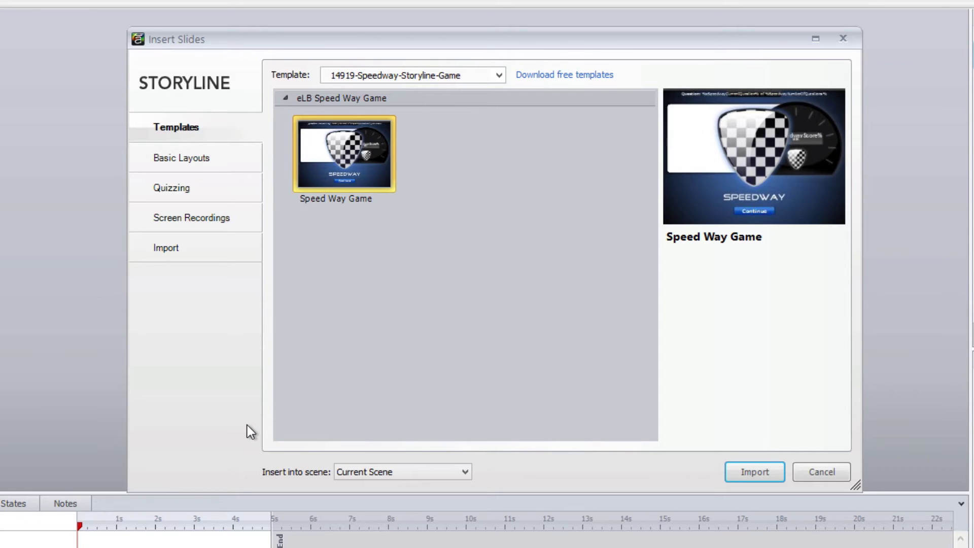
left_click(750, 470)
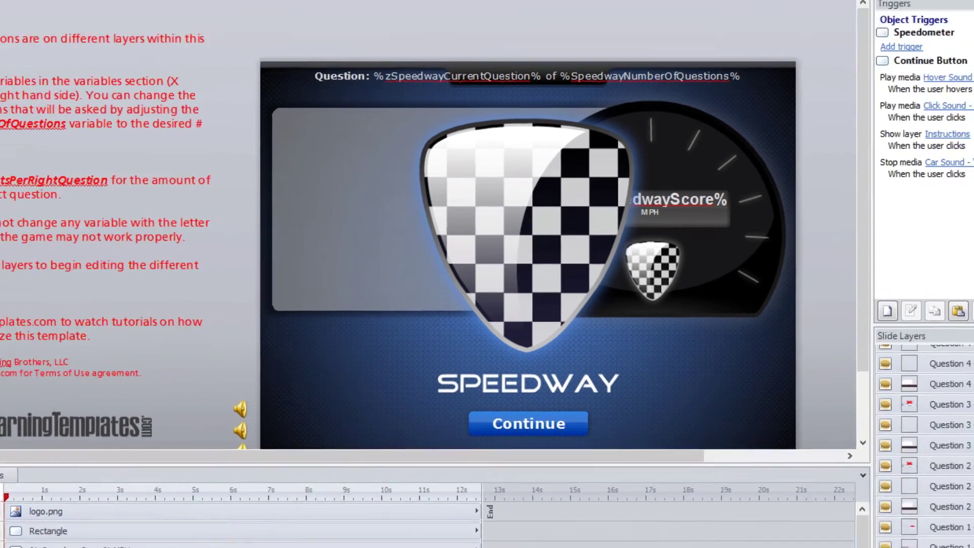
Inspect the Instructions, Question 1, Question 1 - Correct and Question 1 - Incorrect layers.
left_click(733, 513)
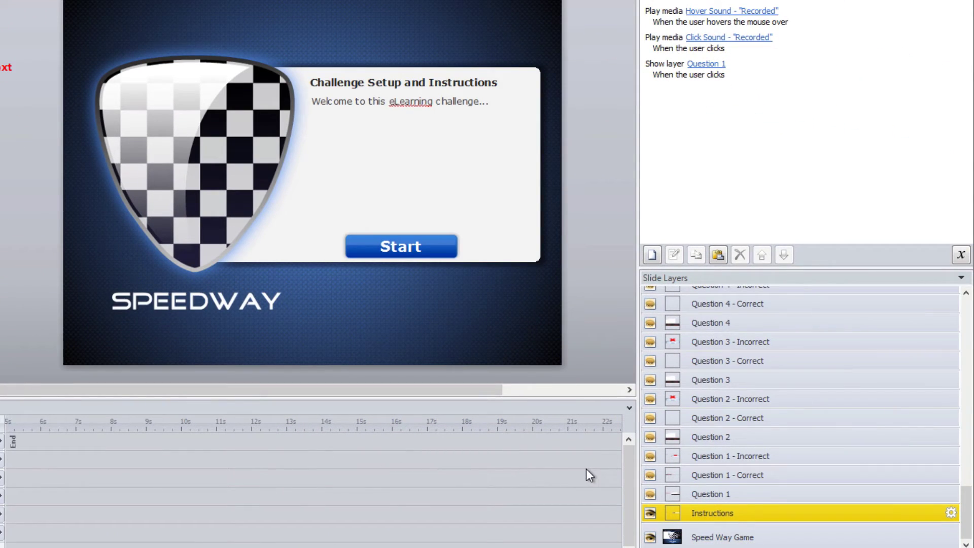
left_click(721, 494)
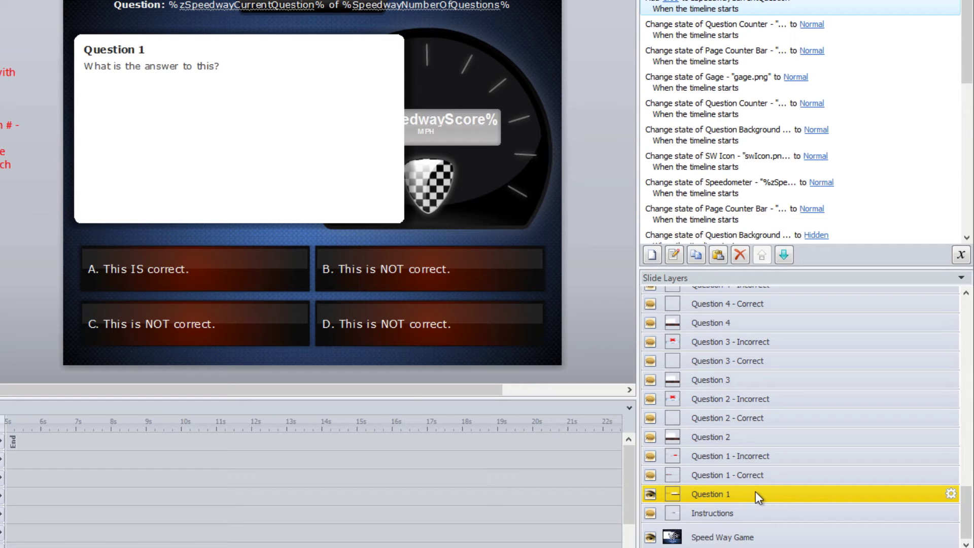
left_click(733, 476)
left_click(749, 457)
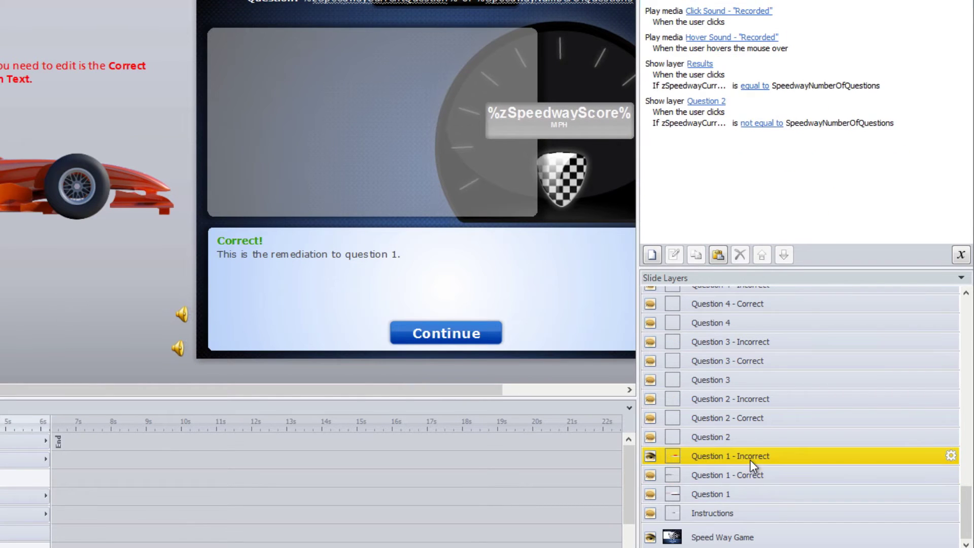
left_click_drag(66, 386, 281, 391)
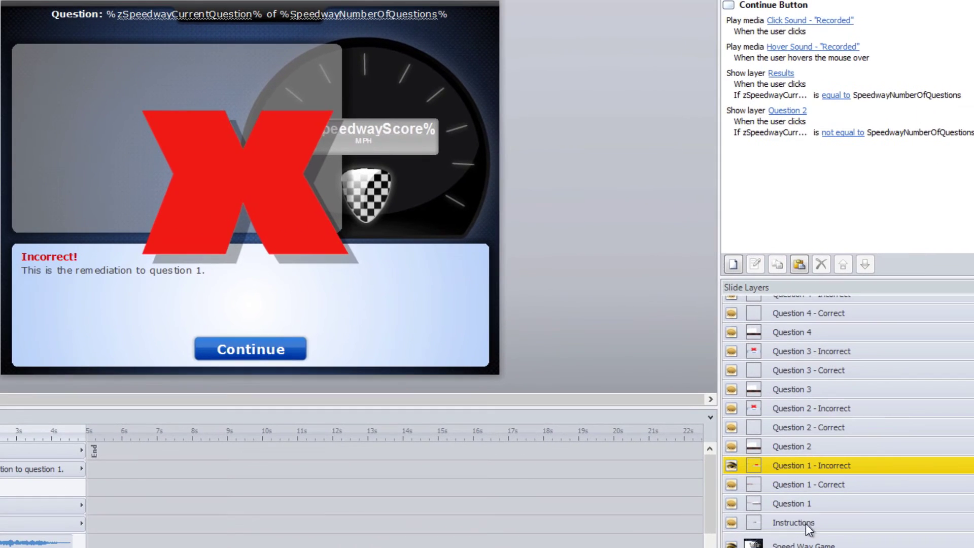
left_click(809, 490)
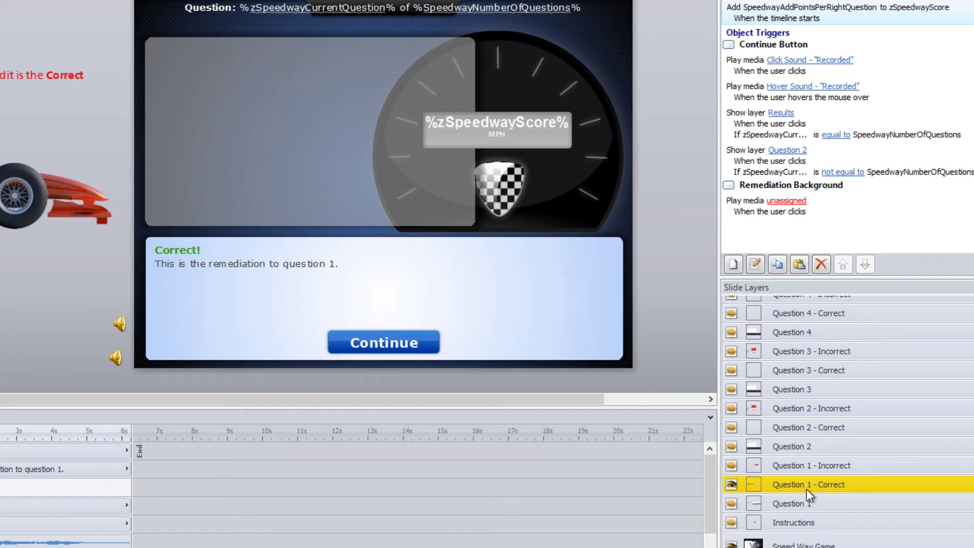
left_click_drag(272, 396, 366, 397)
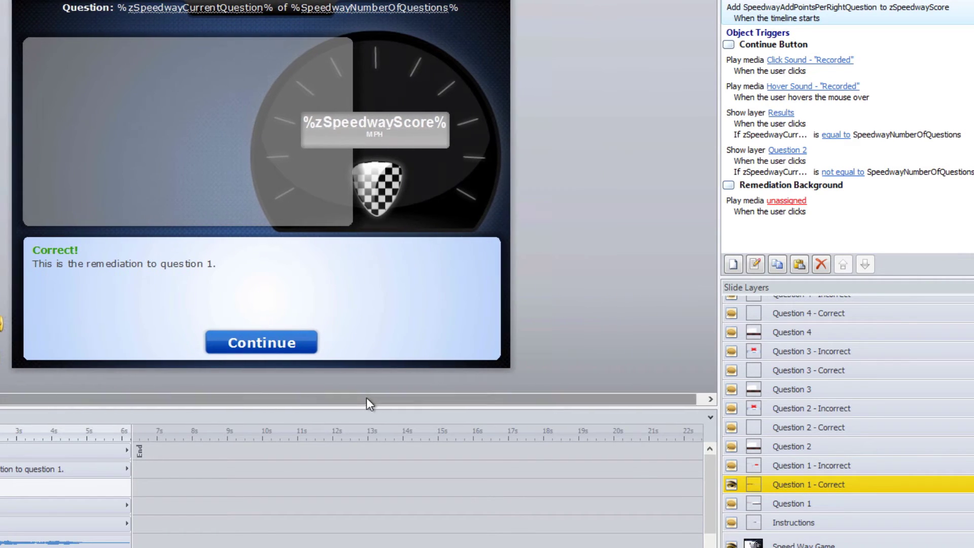
On the Question 1 layer, check the triggers of answers A, B, C and D.
left_click(793, 505)
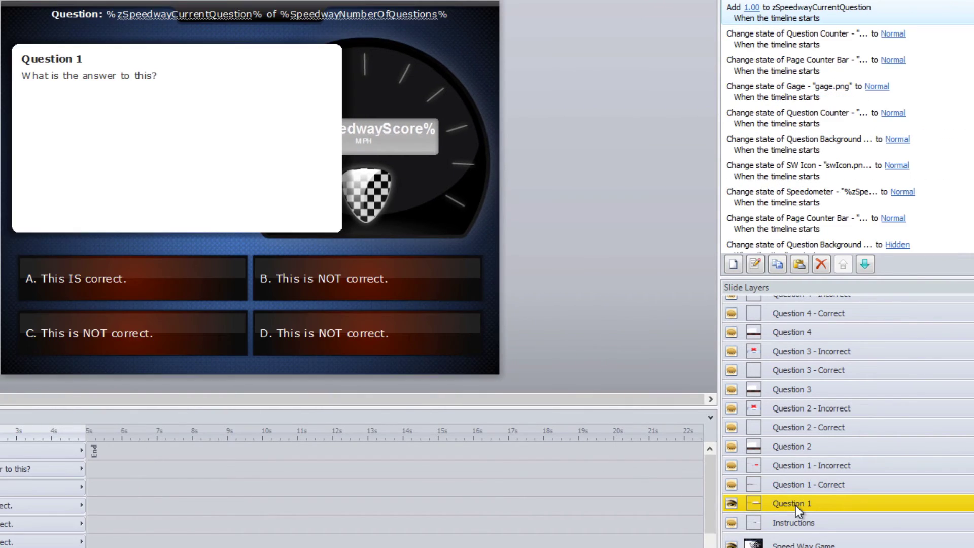
left_click(150, 289)
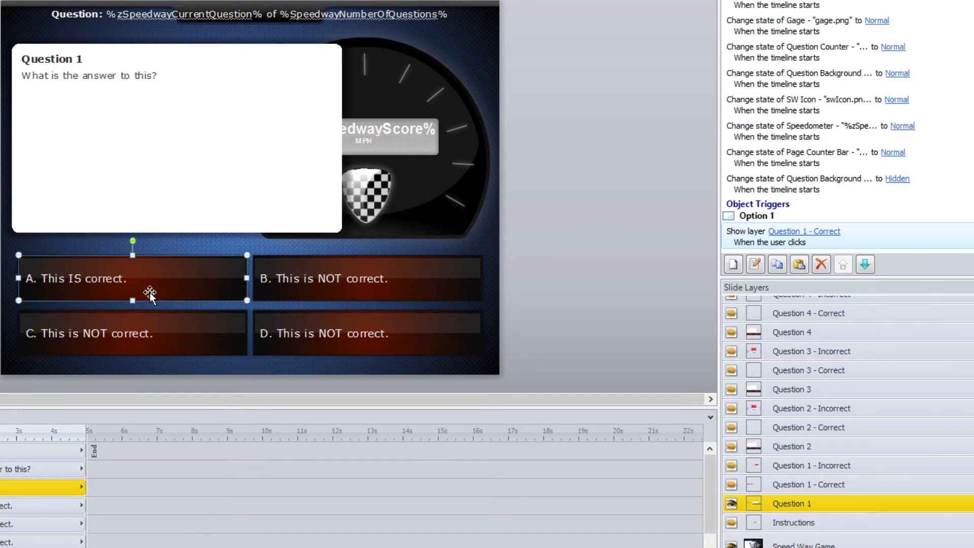
left_click(331, 299)
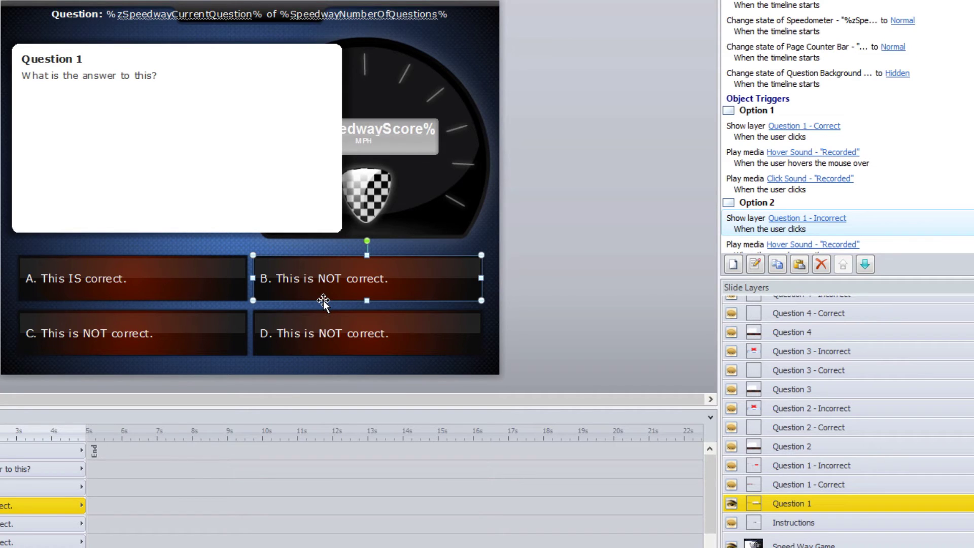
left_click(187, 300)
left_click(141, 342)
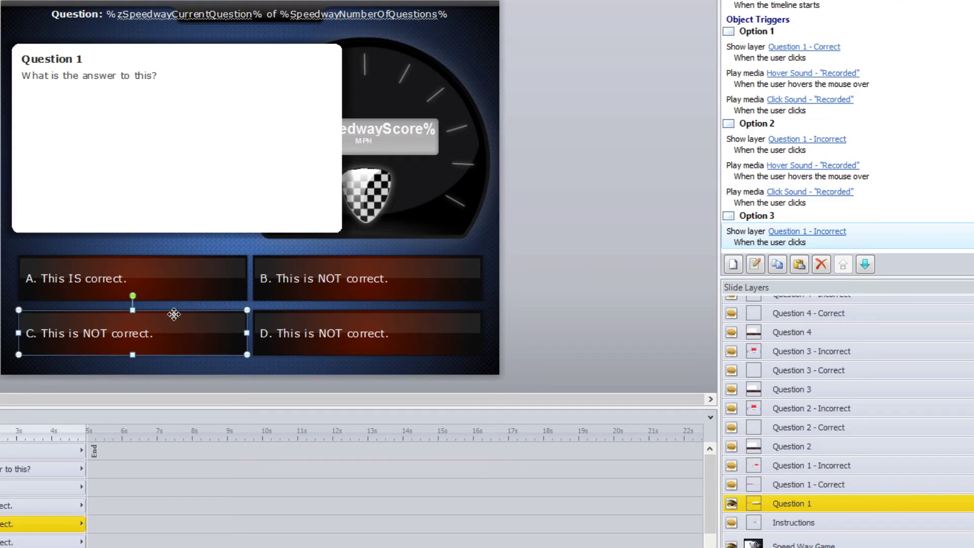
left_click(326, 331)
left_click(354, 333)
left_click_drag(399, 335, 239, 322)
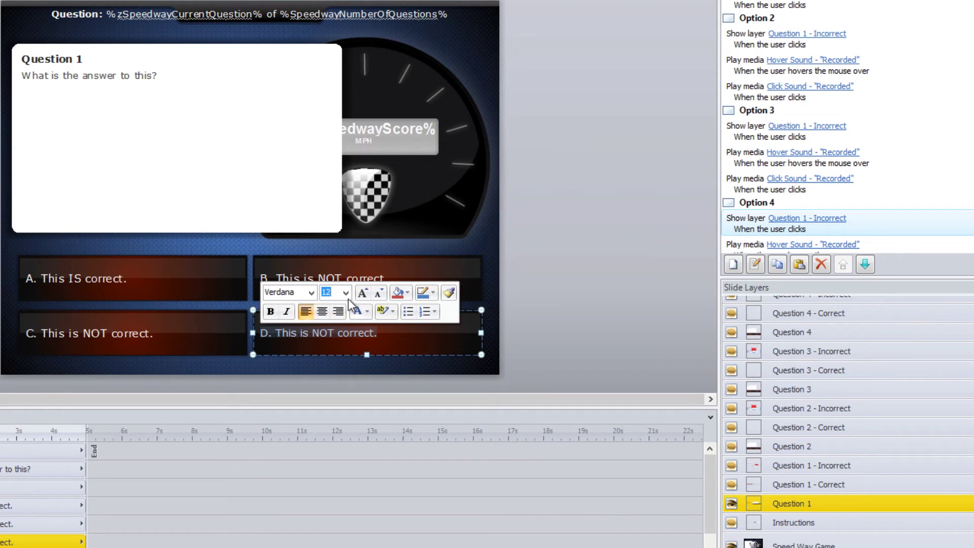
left_click(607, 151)
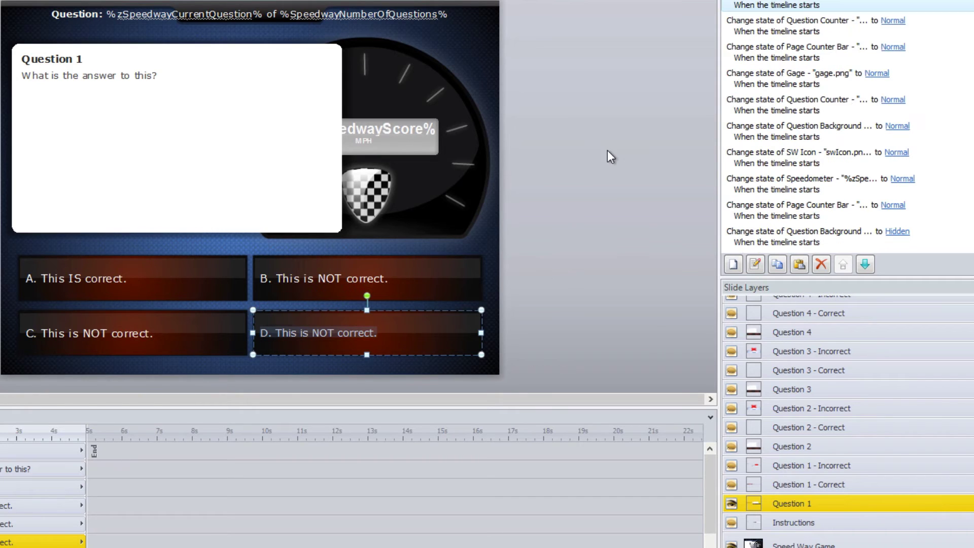
Select answer B and list the layers Option 1's Show layer trigger can target.
left_click(443, 261)
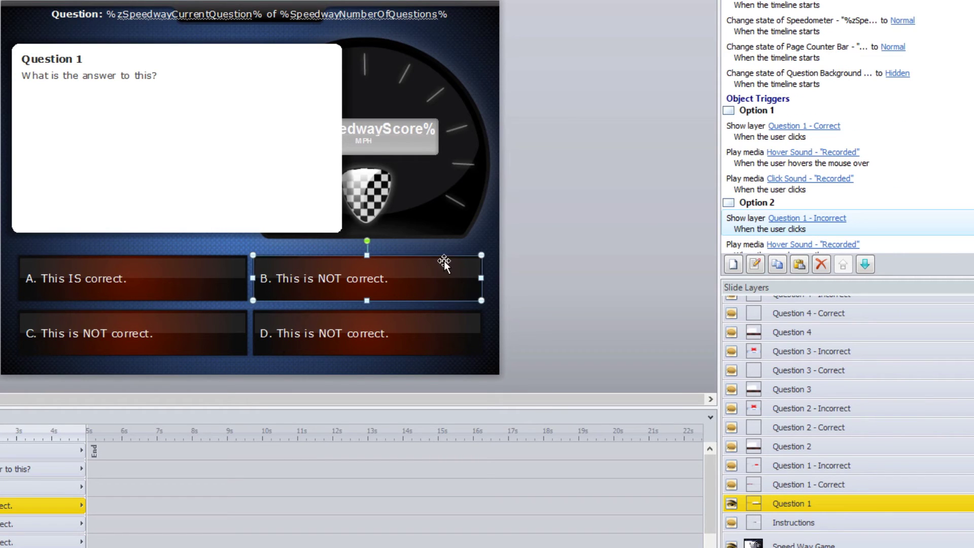
scroll(847, 132, "down", 3)
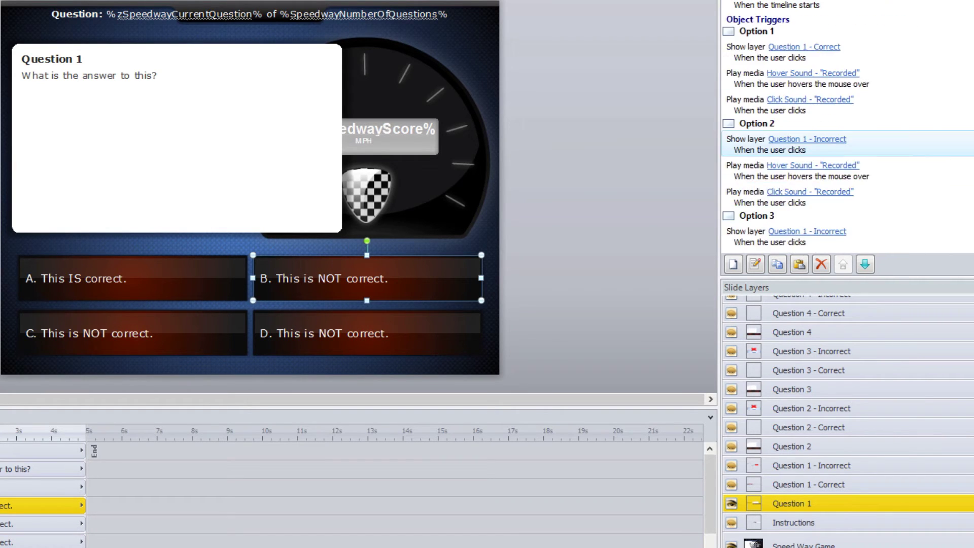
left_click(785, 46)
left_click(862, 47)
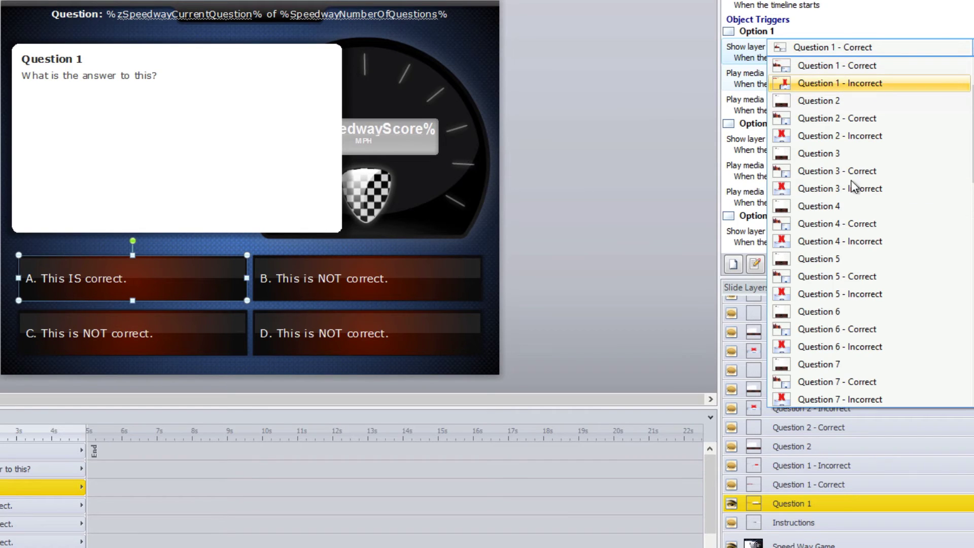
Swap the answer triggers: Option 1 shows Question 1 - Incorrect, Option 2 shows Question 1 - Correct.
scroll(855, 75, "up", 1)
left_click(848, 134)
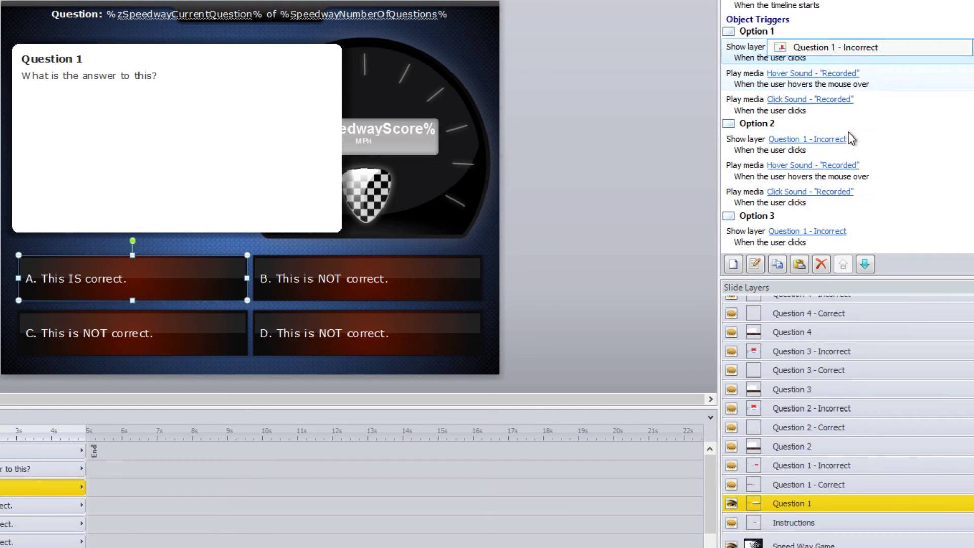
left_click(821, 143)
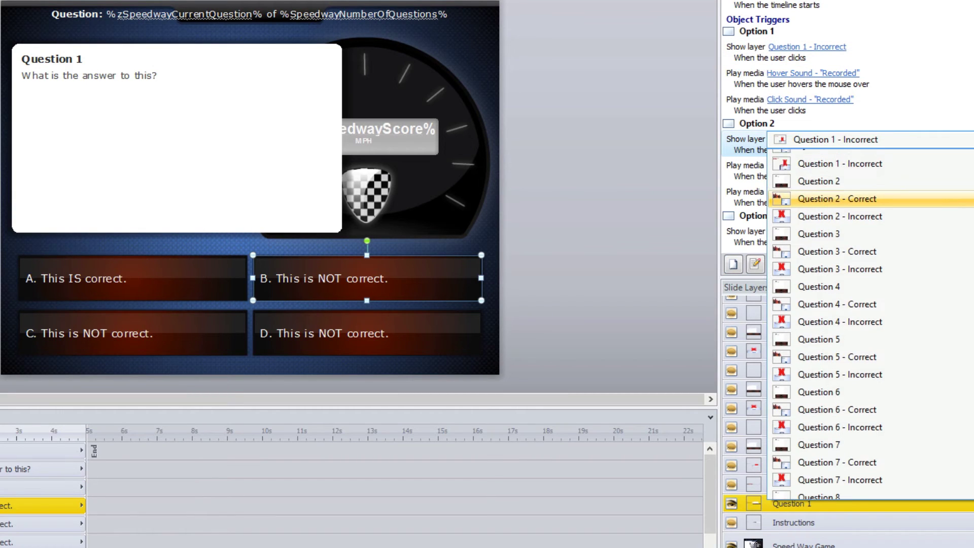
scroll(917, 199, "up", 1)
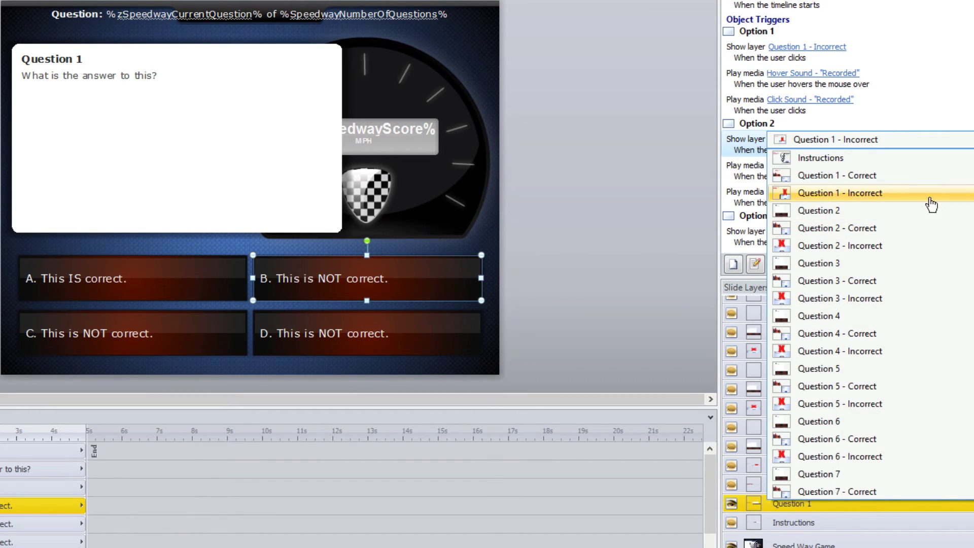
left_click(915, 177)
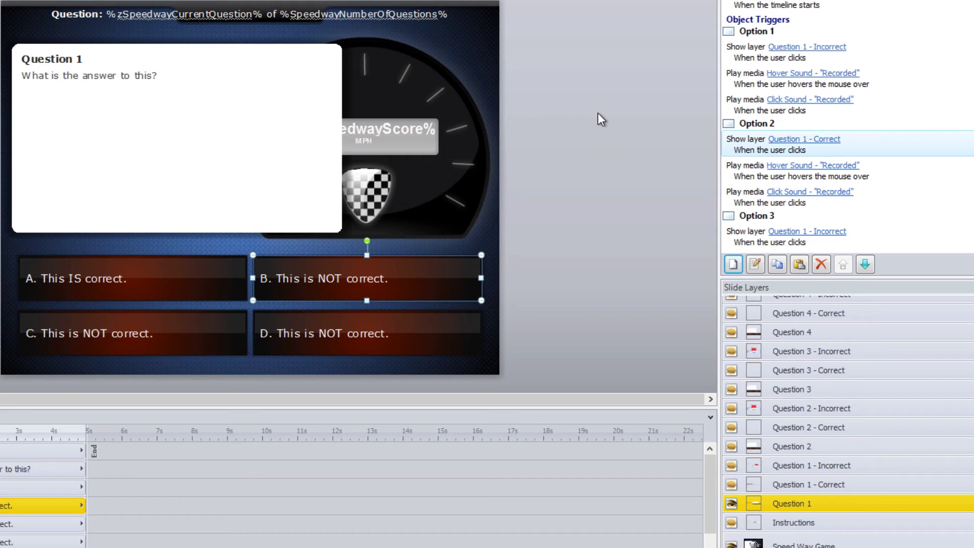
Inspect the question text box and Option 2's hover and click sound triggers.
left_click(92, 76)
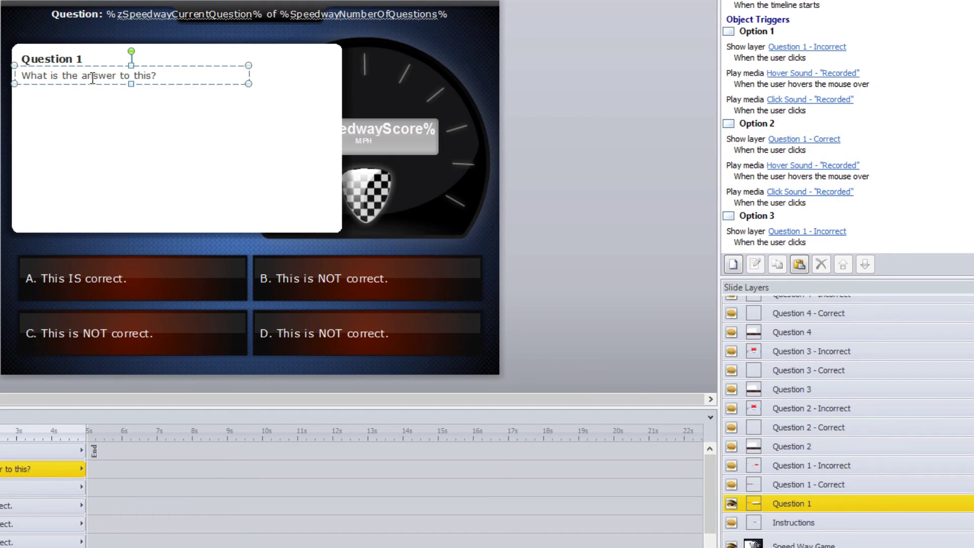
left_click(894, 174)
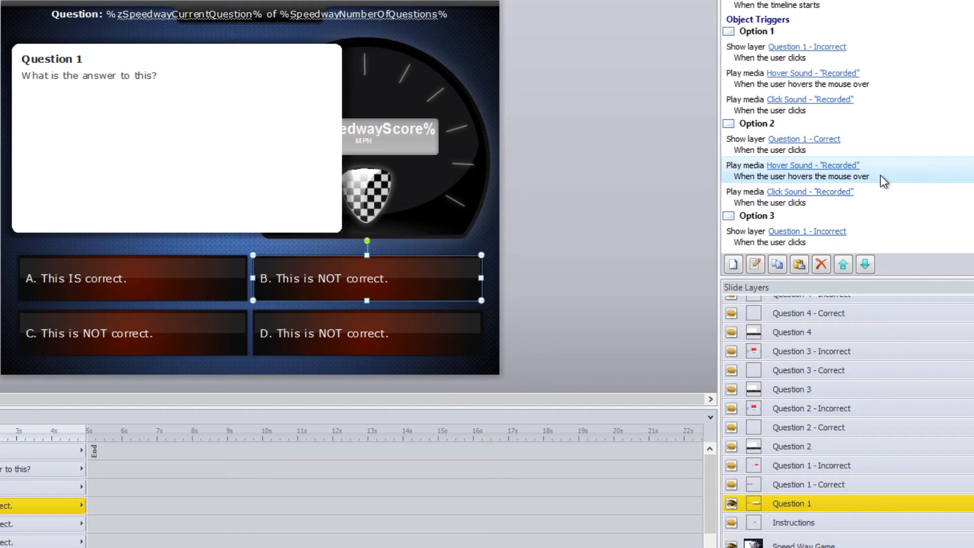
left_click(880, 200)
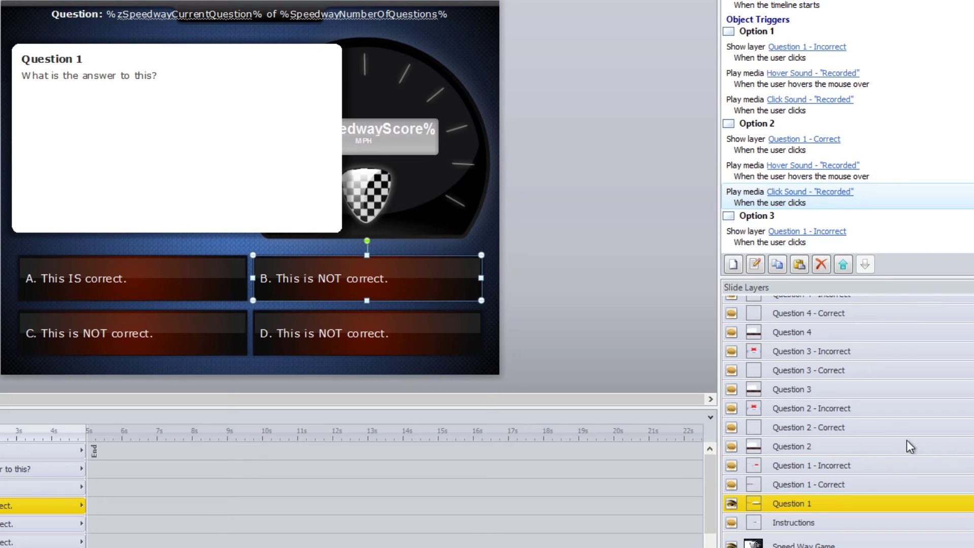
scroll(924, 520, "up", 3)
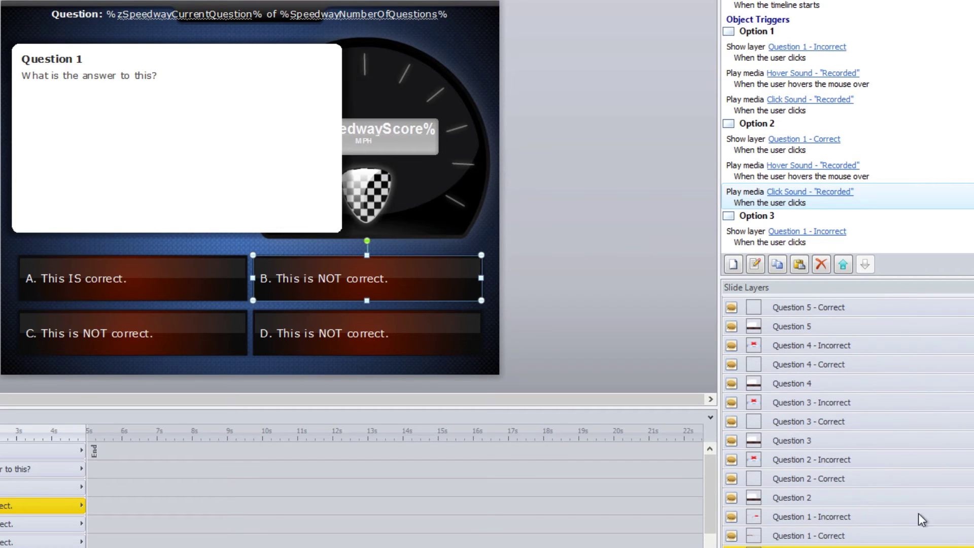
View Question 1 - Correct, Question 1 - Incorrect, Question 2 and Question 2 - Correct, then the Speed Way Game base layer.
left_click(810, 538)
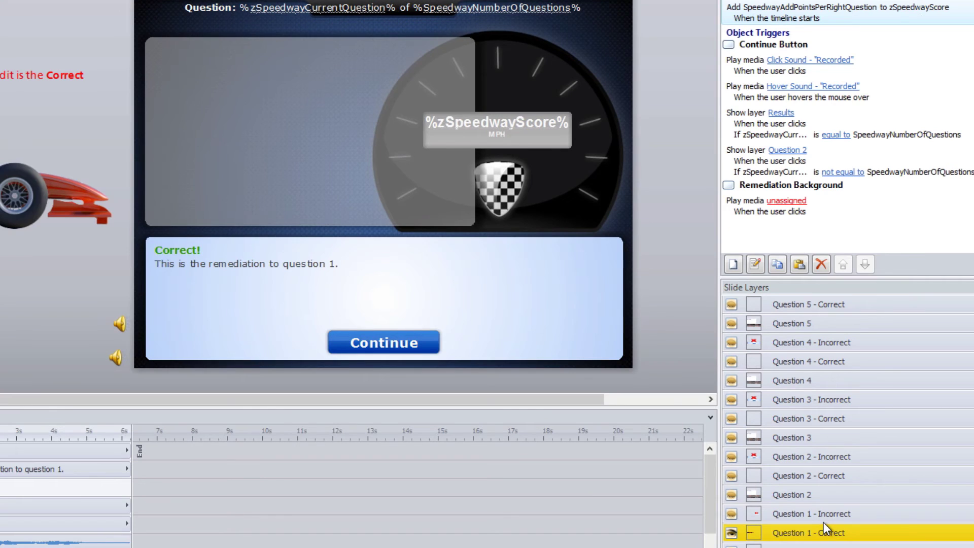
left_click(826, 516)
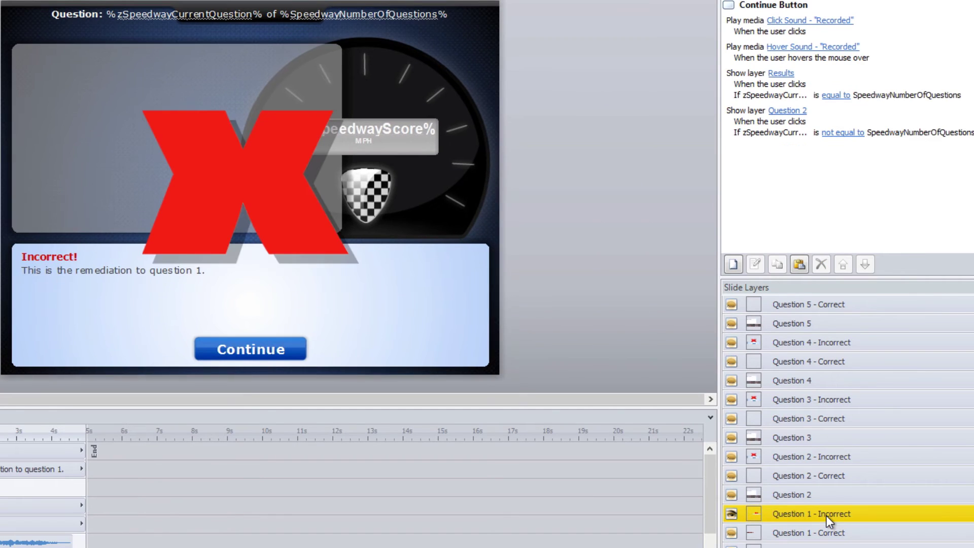
left_click(826, 495)
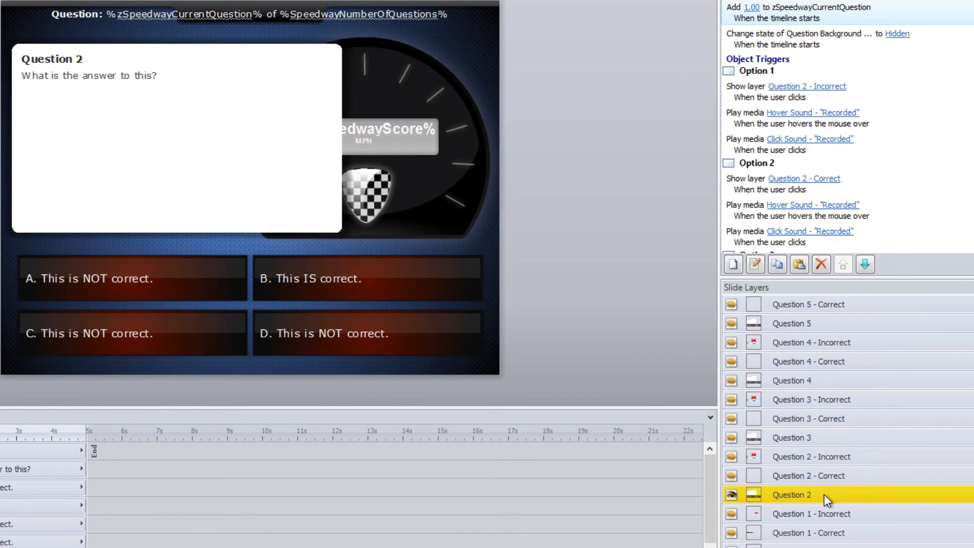
left_click(838, 477)
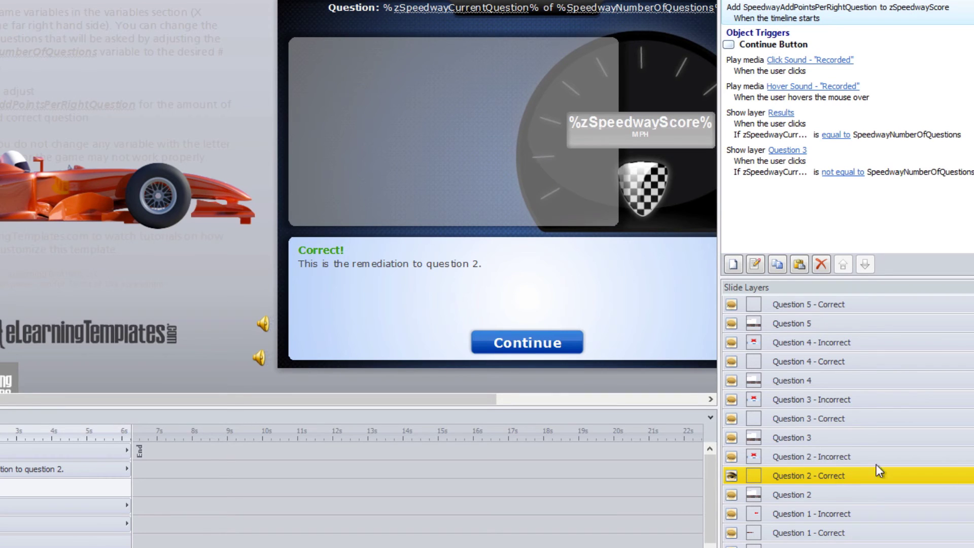
scroll(847, 421, "up", 10)
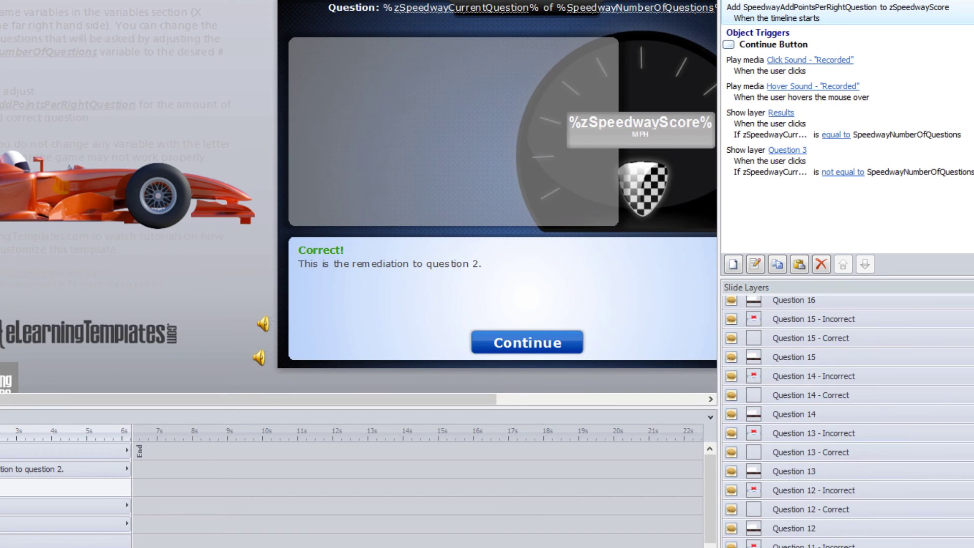
scroll(847, 421, "down", 10)
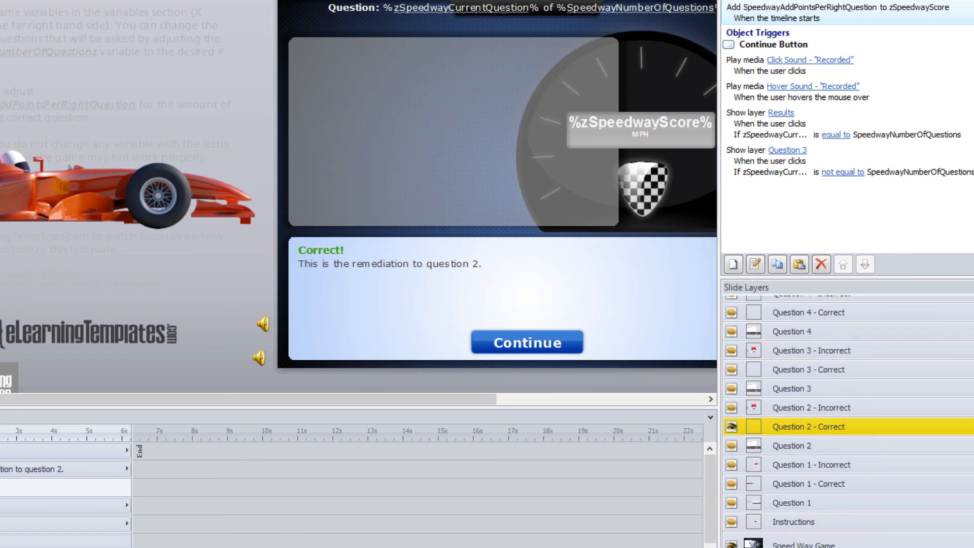
left_click(811, 542)
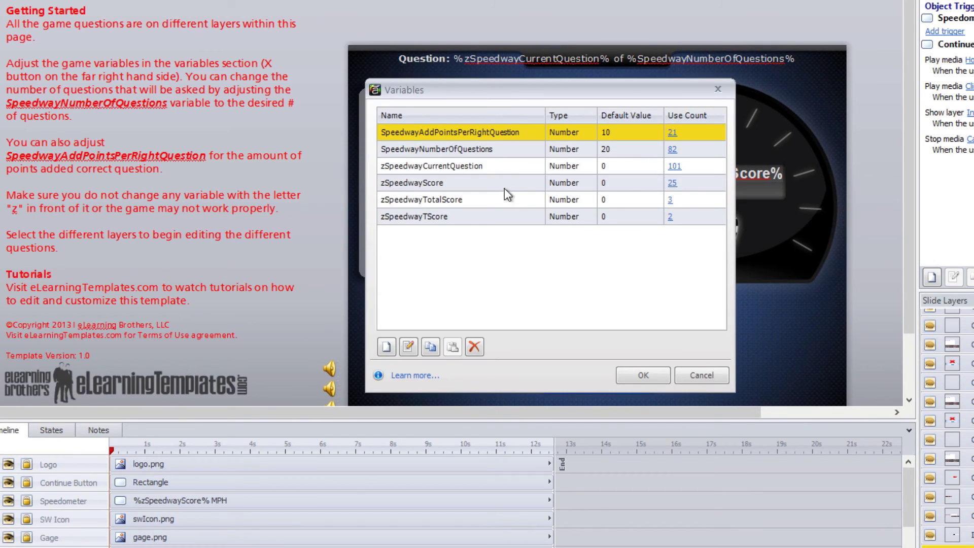
In the Variables list, set SpeedwayNumberOfQuestions' default value to 5 and close the list.
left_click(419, 149)
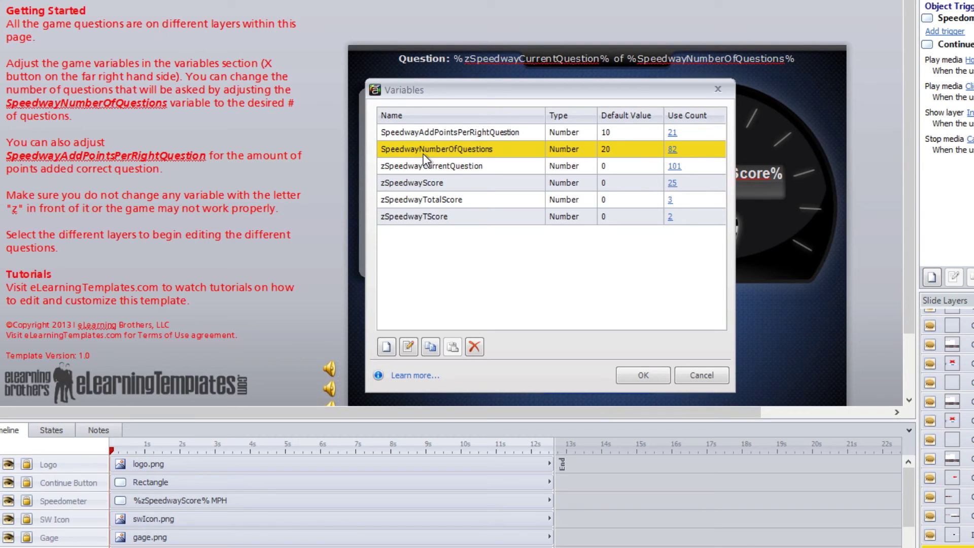
left_click(637, 149)
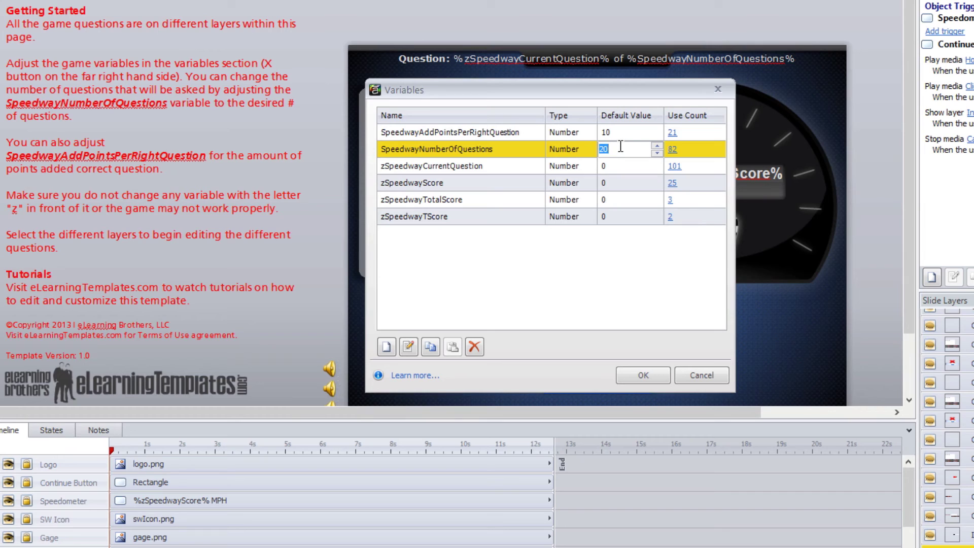
type("5")
key("ctrl+a")
left_click(456, 167)
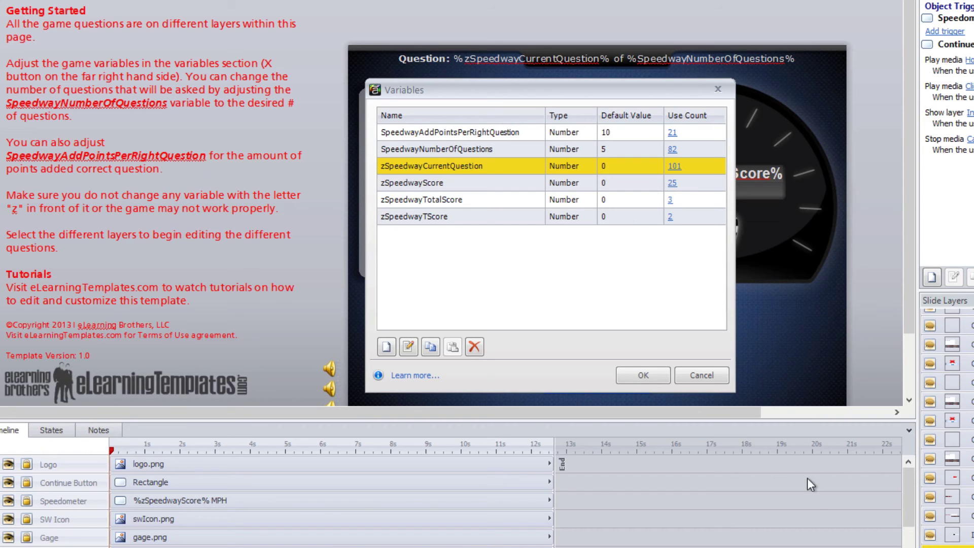
left_click(704, 376)
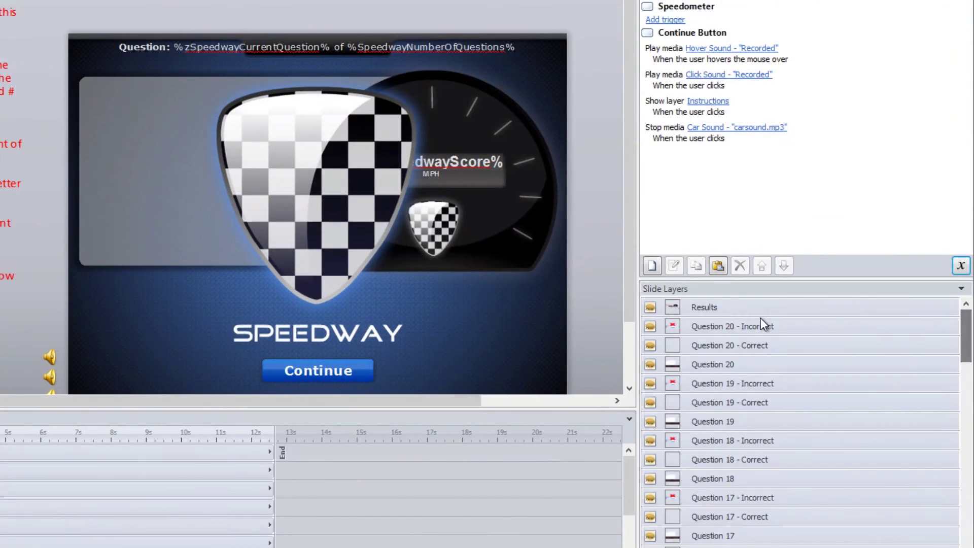
Open the Results layer and inspect its Congratulations heading, message text and Quiz Results label.
left_click(764, 306)
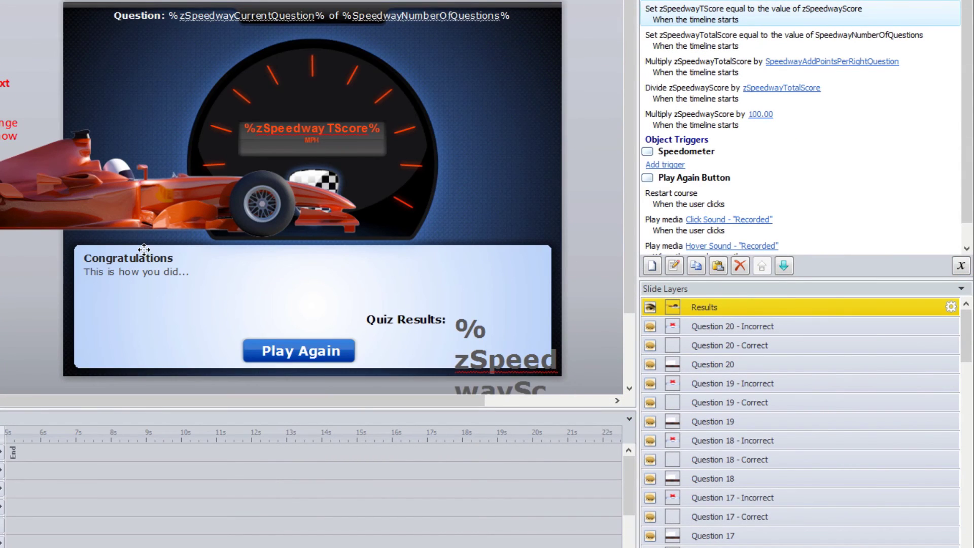
left_click(146, 254)
left_click(181, 272)
left_click(181, 273)
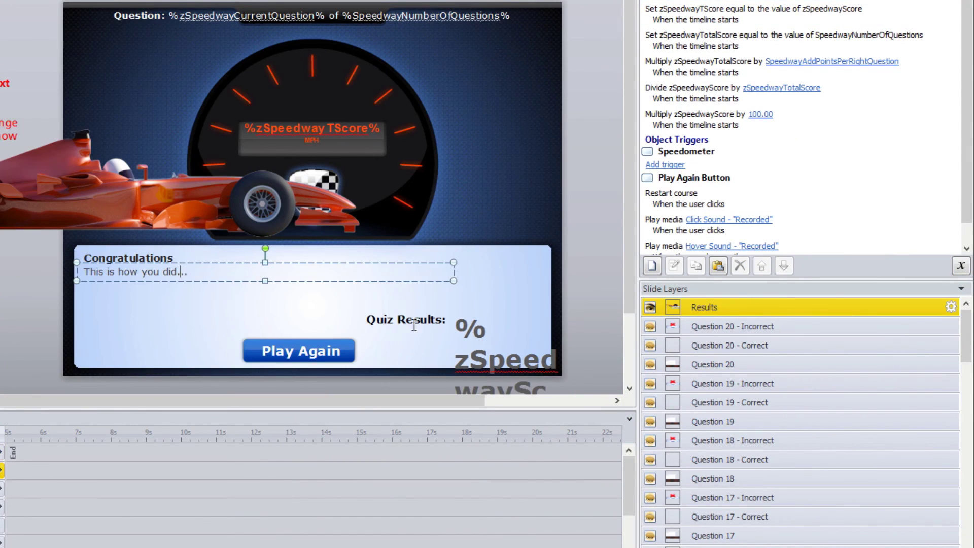
left_click(415, 318)
left_click(487, 347)
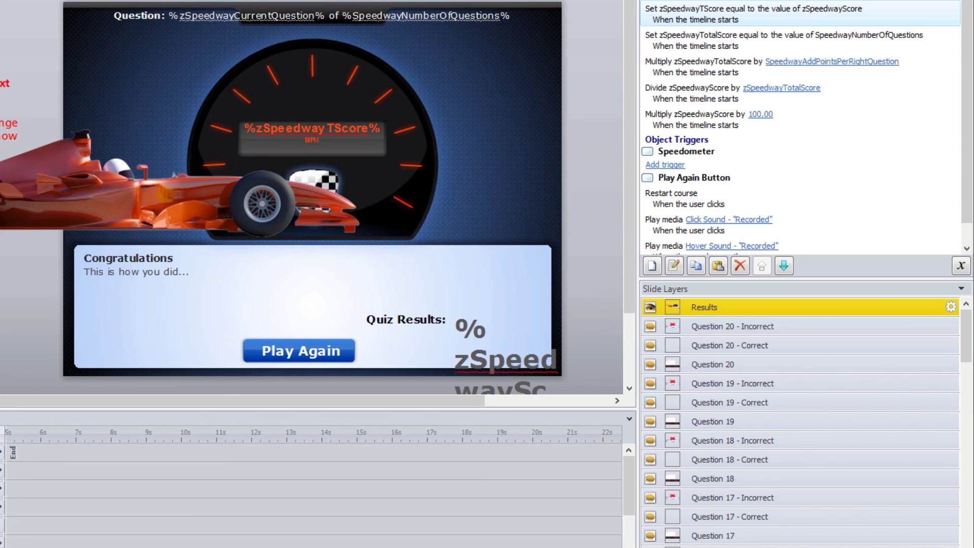
key("ctrl+m")
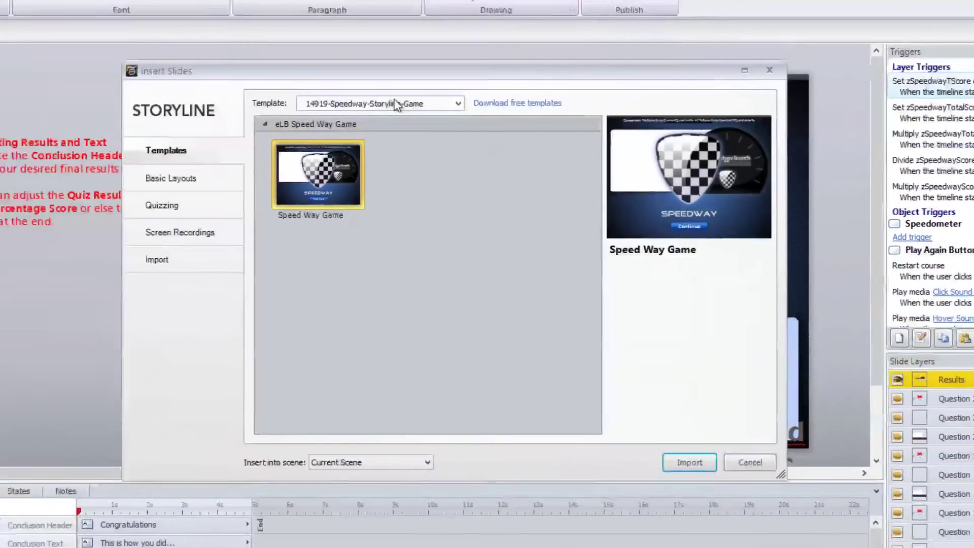
left_click(146, 29)
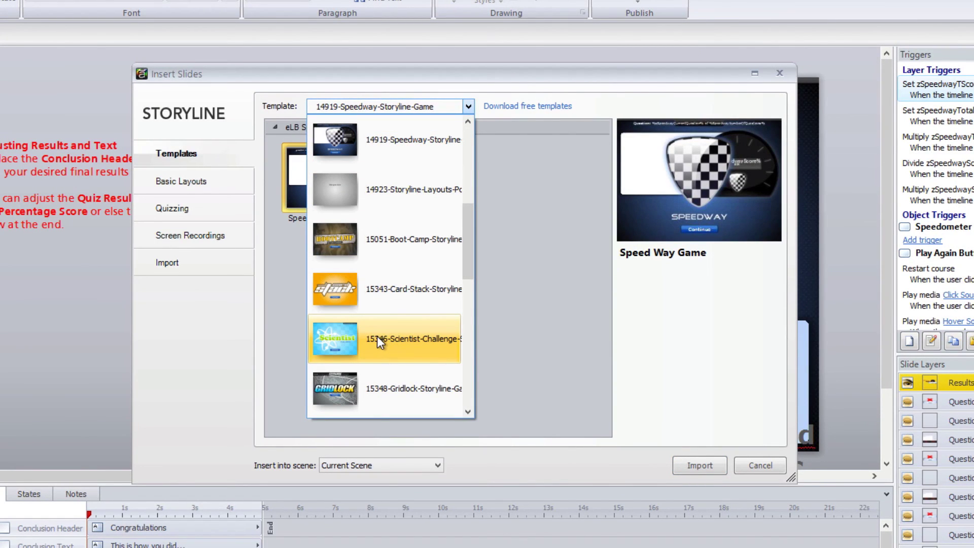
left_click(640, 333)
left_click(742, 470)
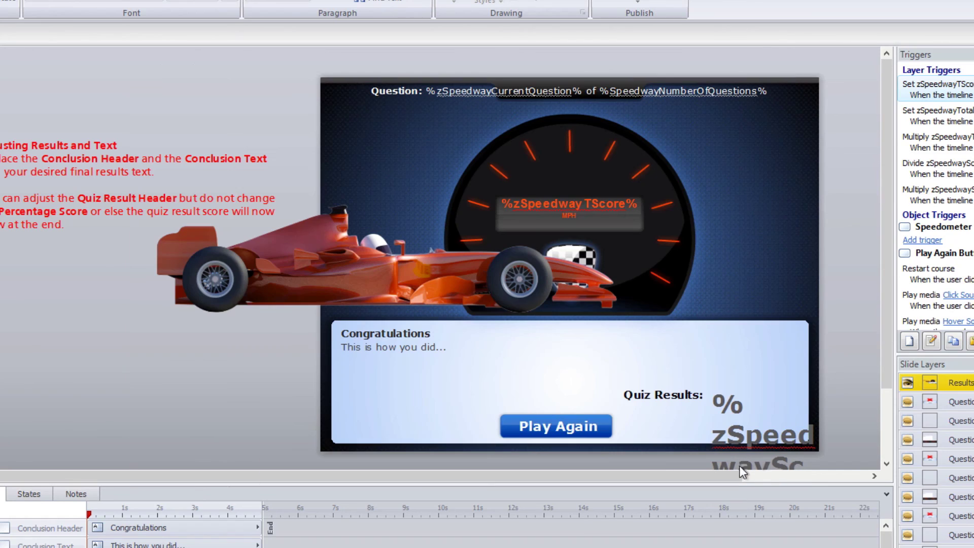